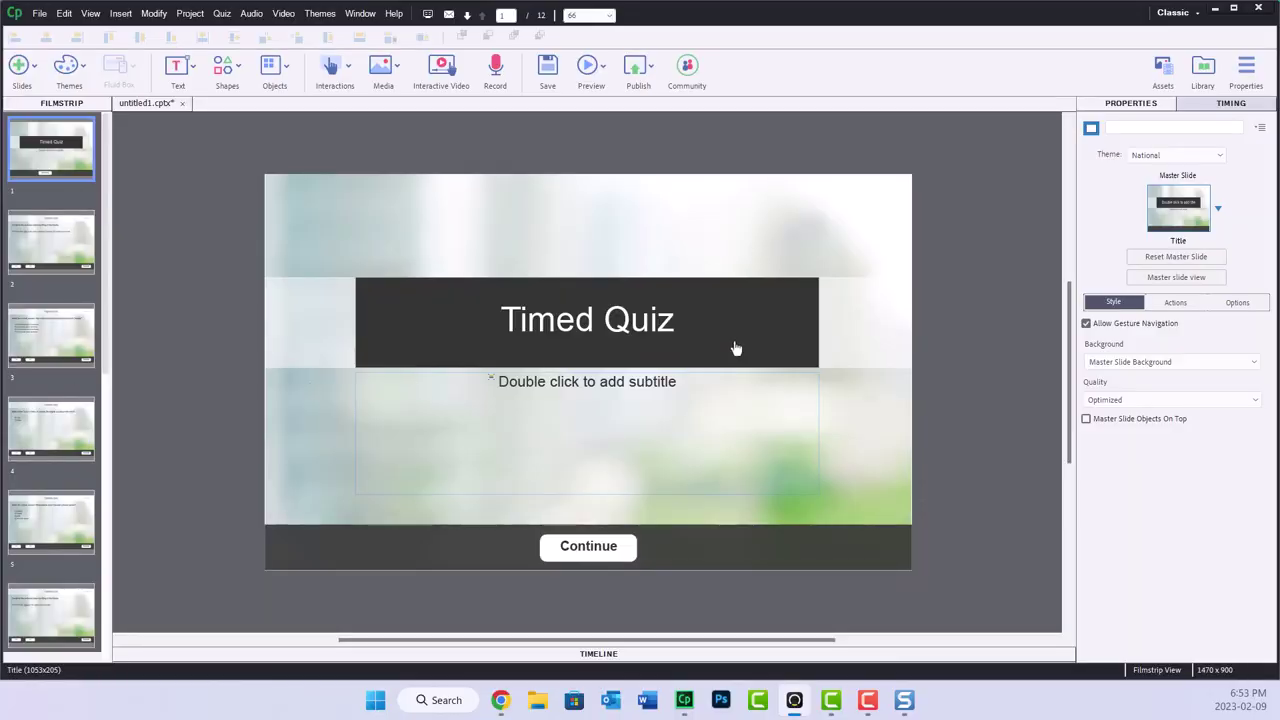
Step: Review the quiz structure by viewing the first question slide and the Quiz Results slide
click(55, 248)
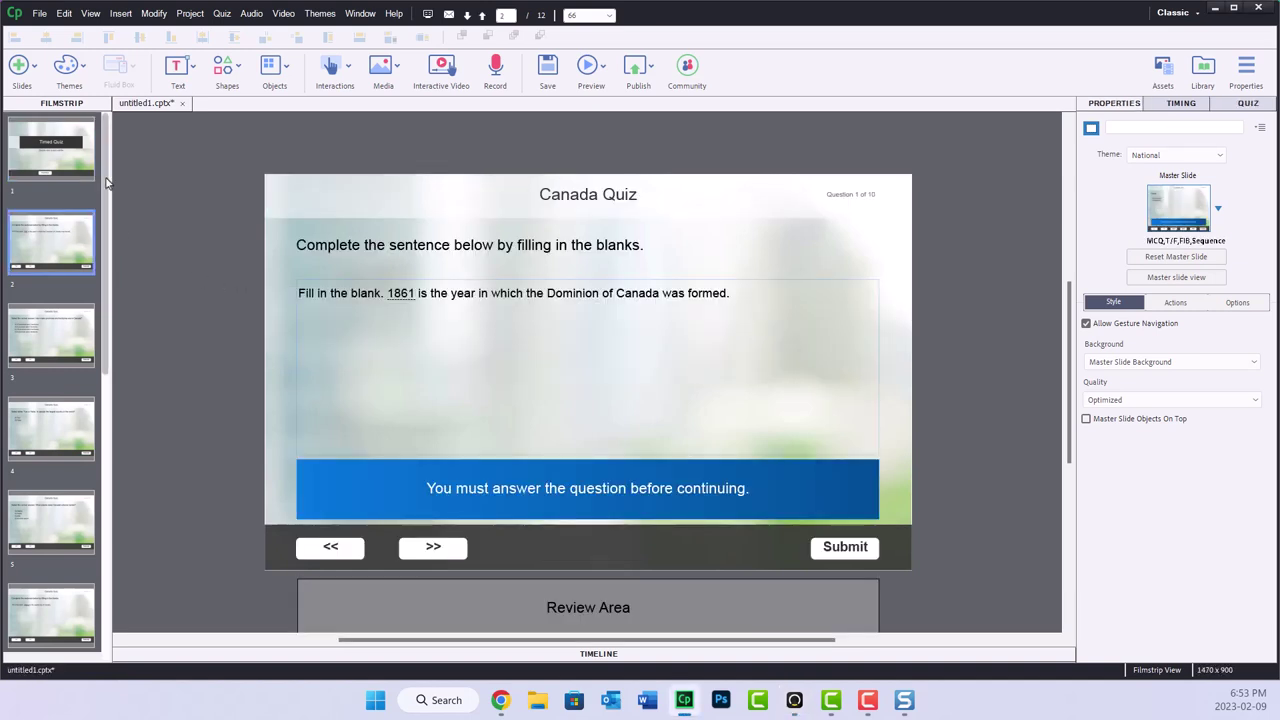
scroll(106, 303, down, 2)
scroll(106, 303, down, 4)
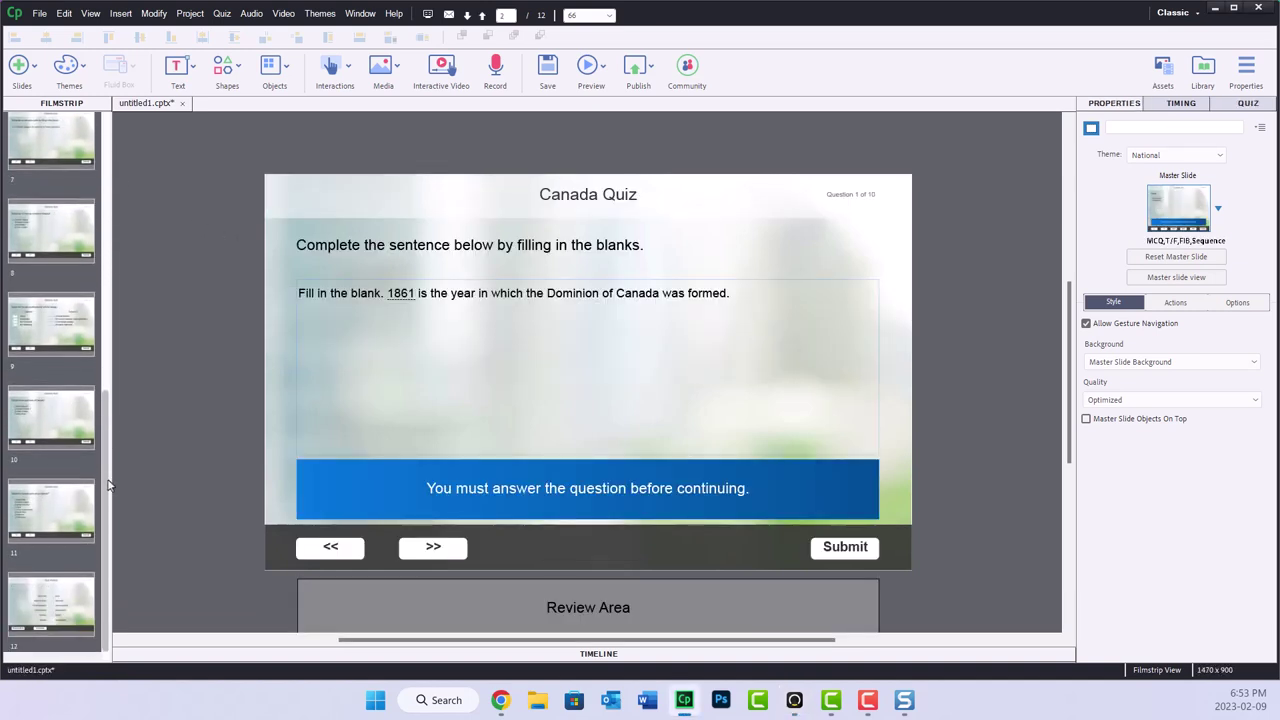
click(42, 613)
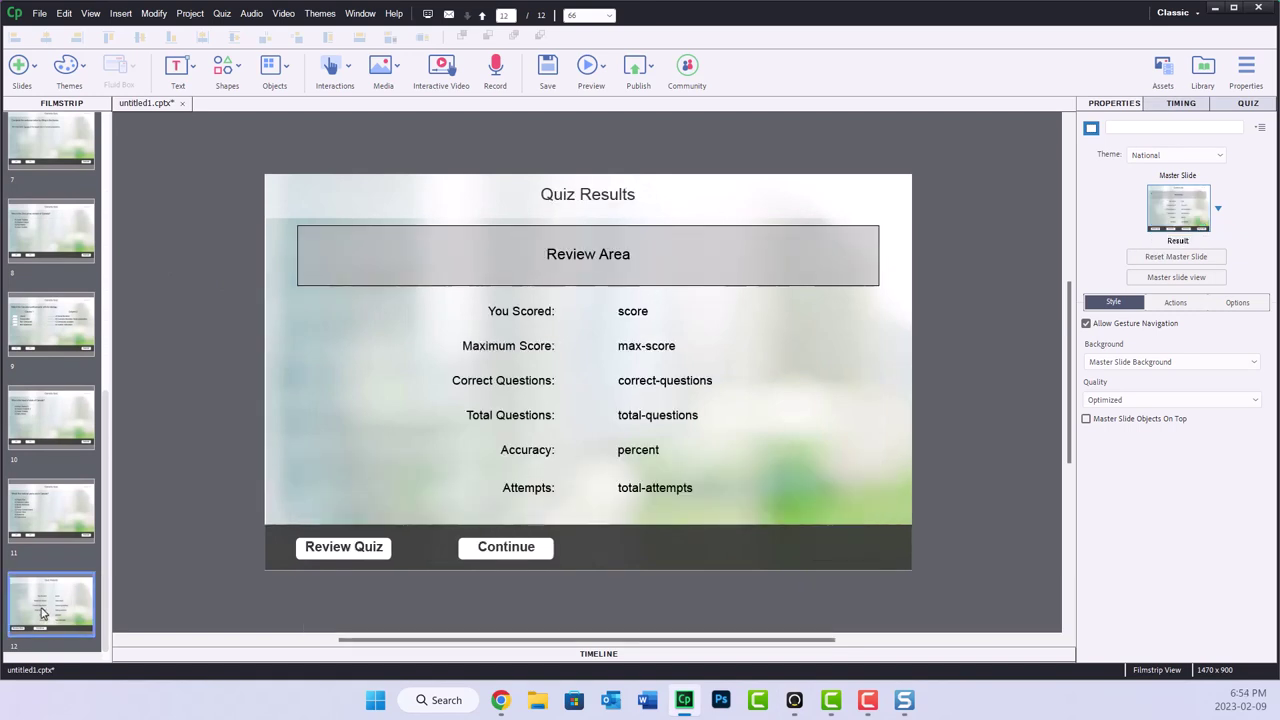
drag(110, 572, 109, 230)
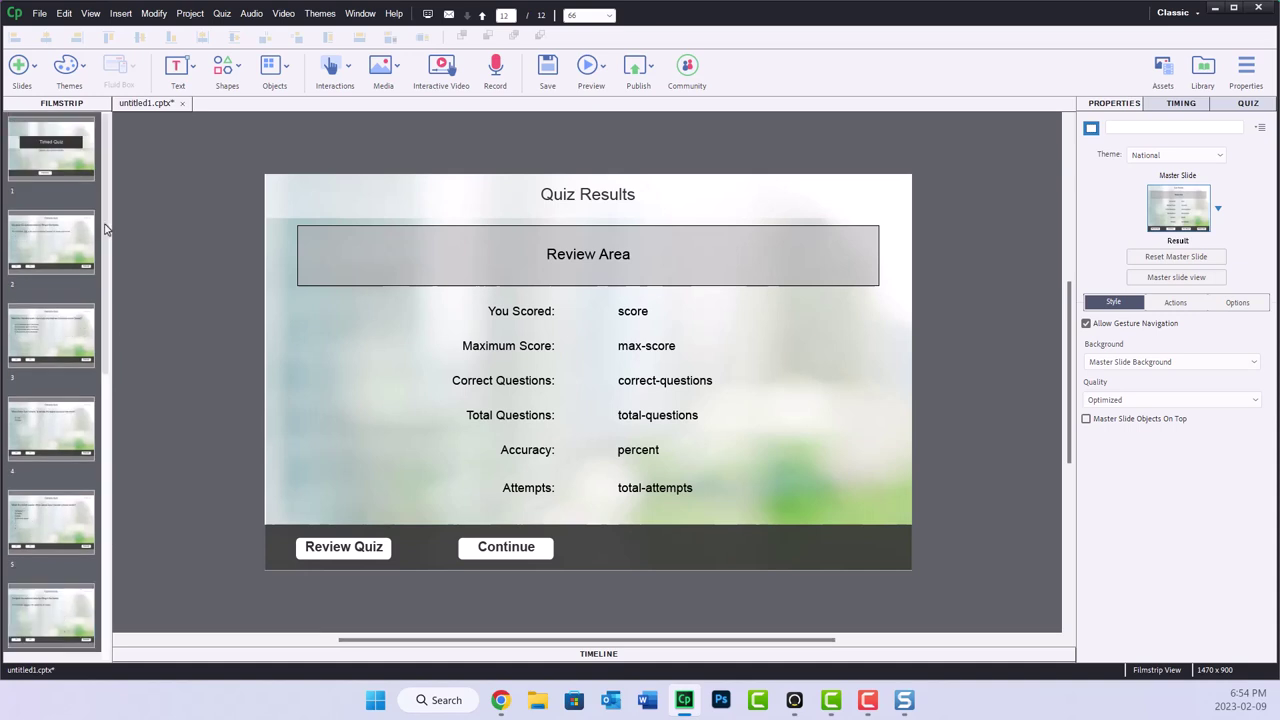
Step: Insert the Timer learning interaction on slide 2, the first question slide
click(57, 256)
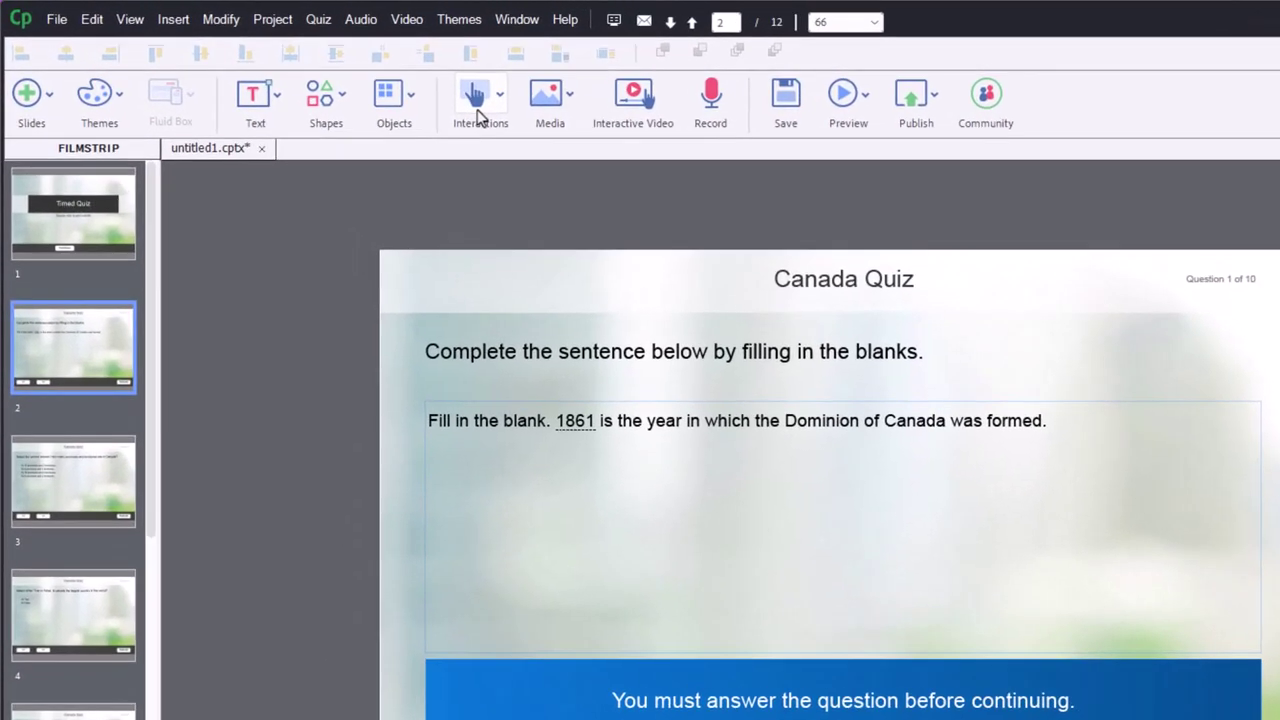
click(476, 117)
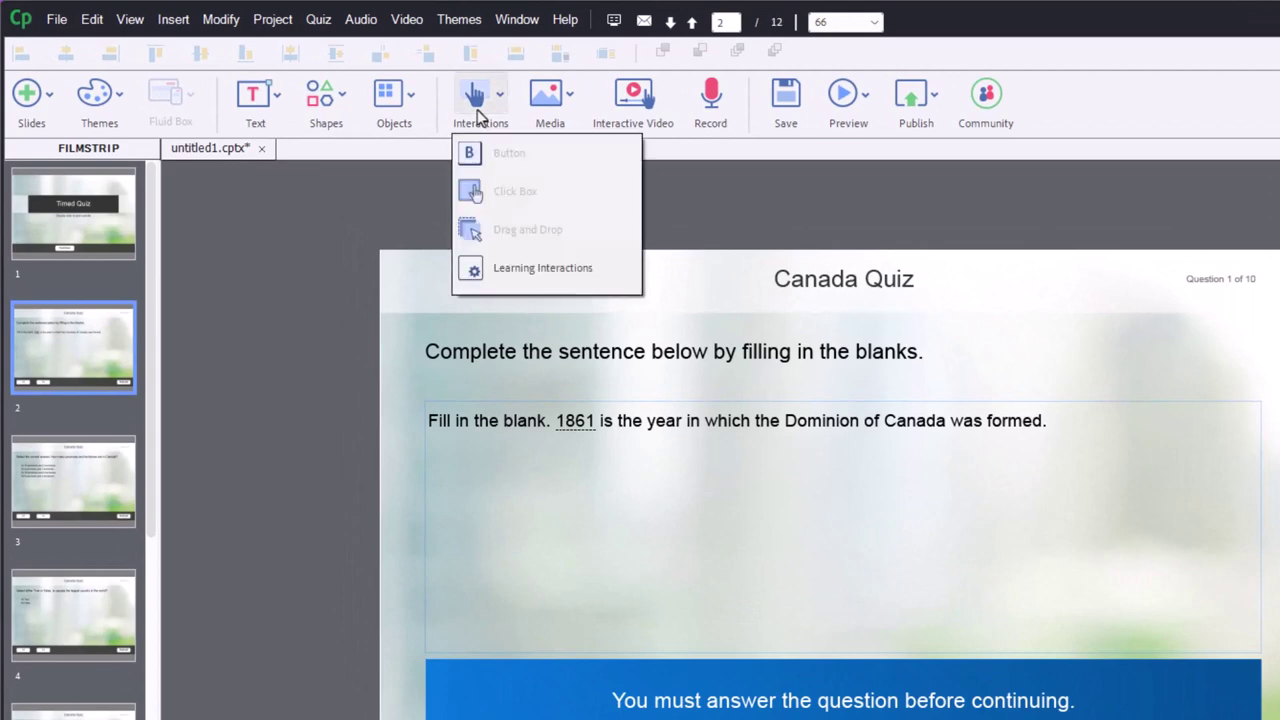
click(490, 284)
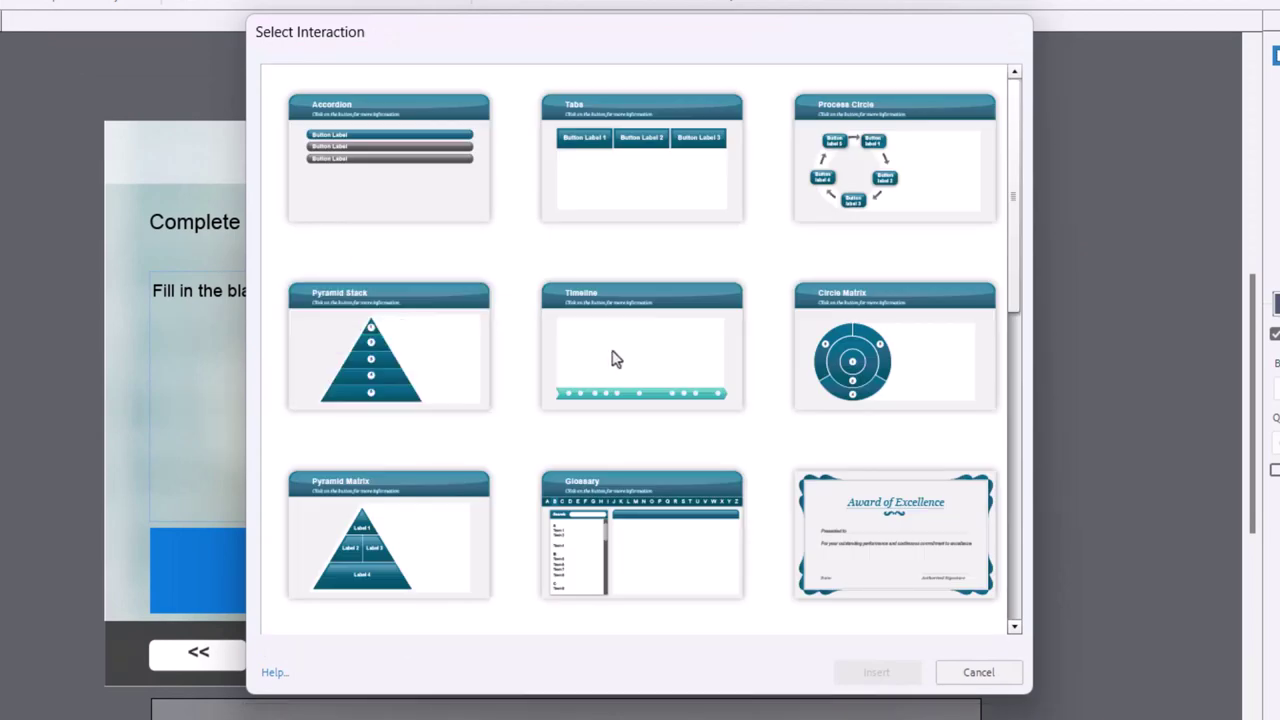
click(1014, 577)
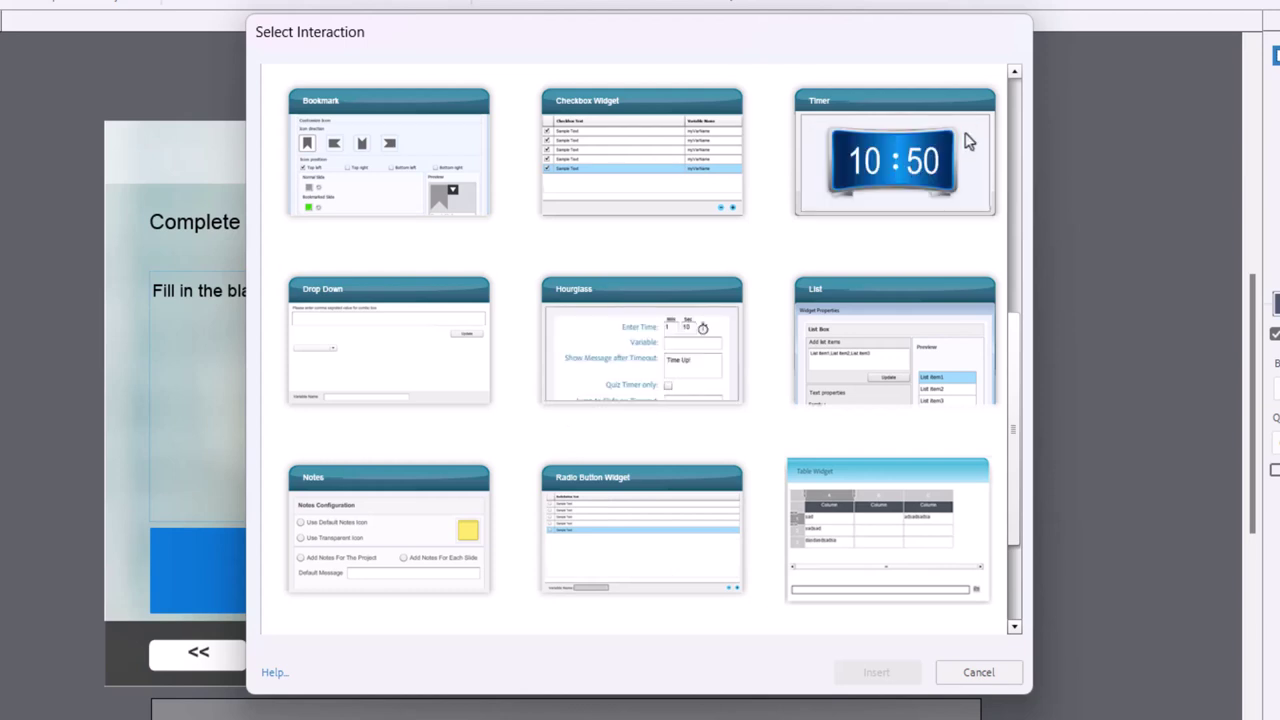
click(893, 162)
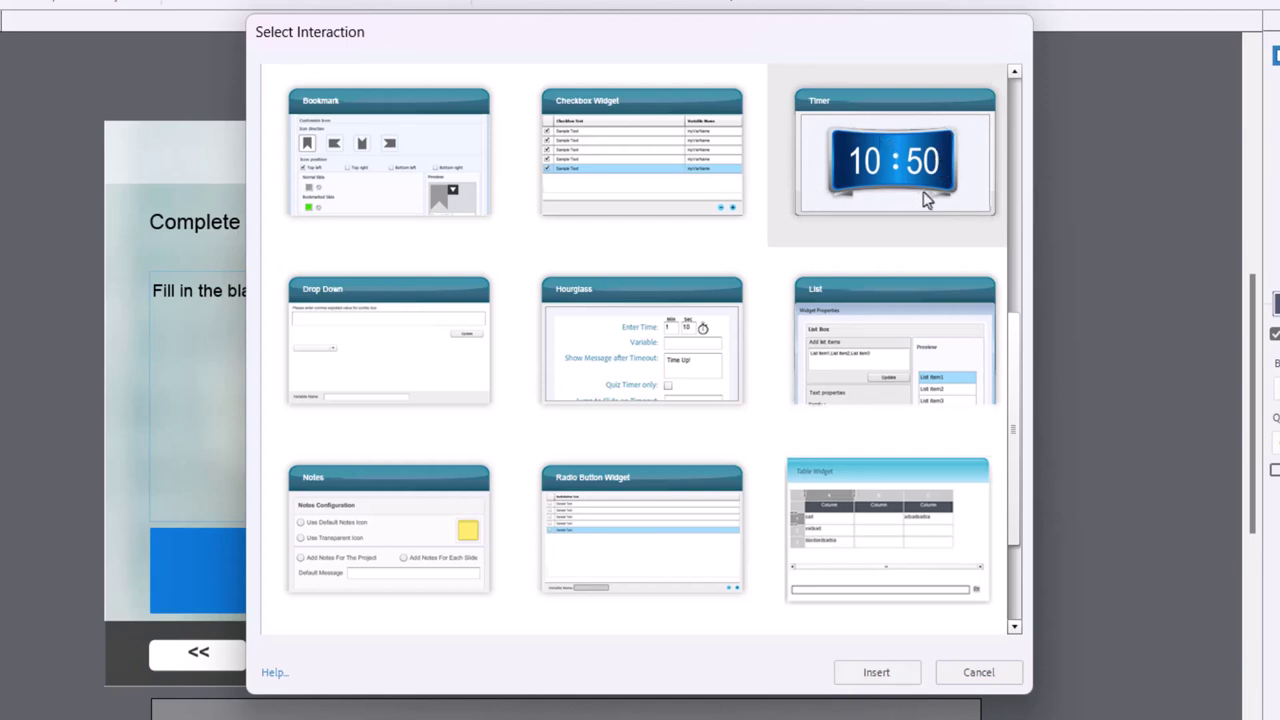
click(877, 672)
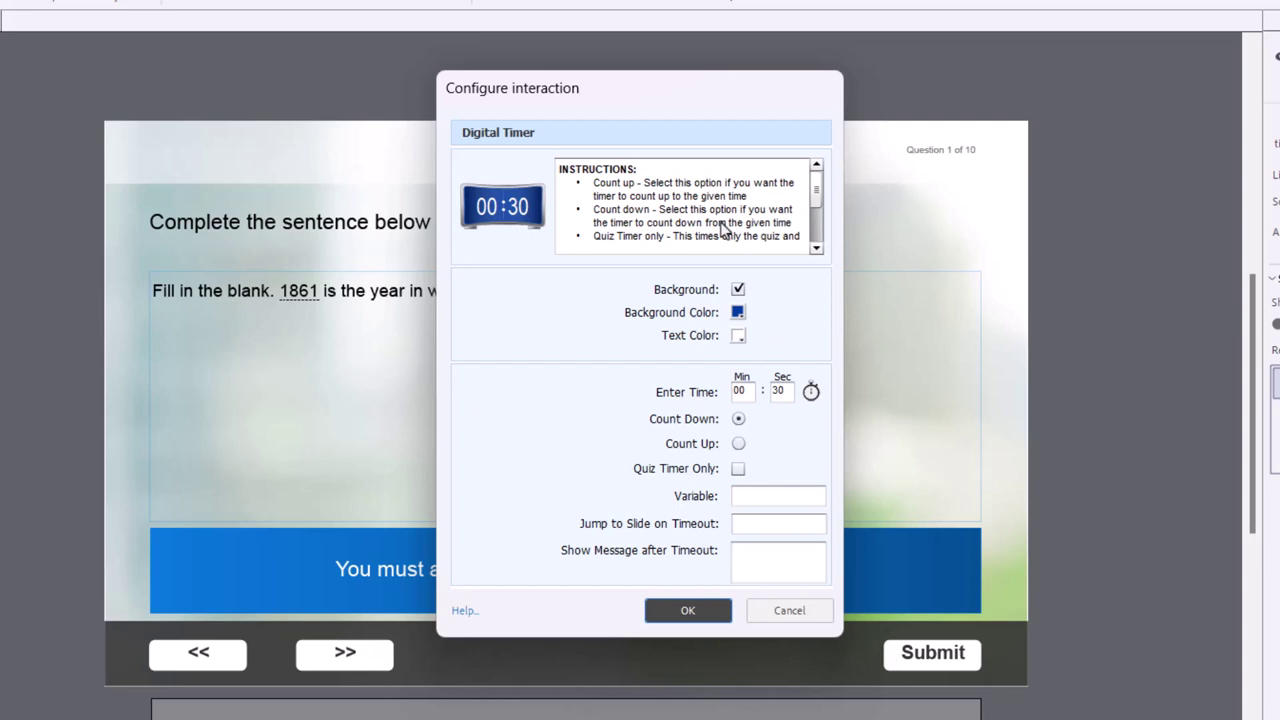
Step: Turn off the digital timer's background and keep its text color white after trying black
click(738, 289)
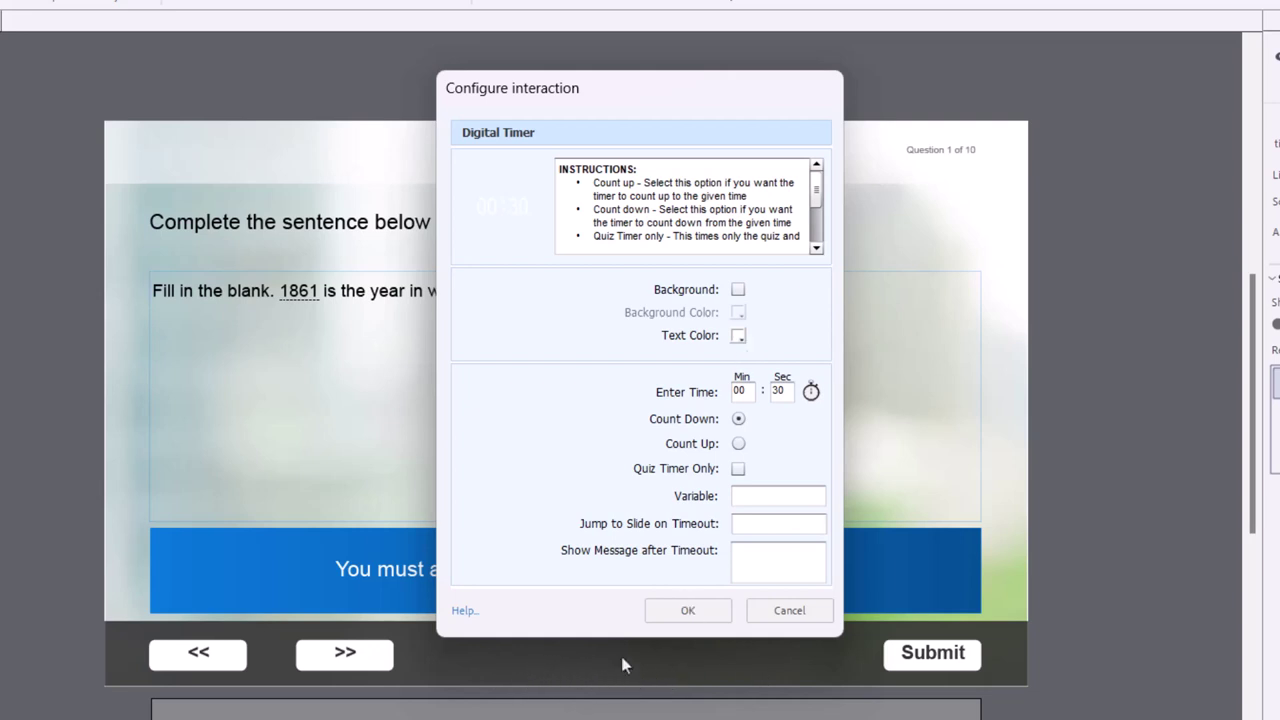
click(737, 336)
click(537, 366)
click(738, 336)
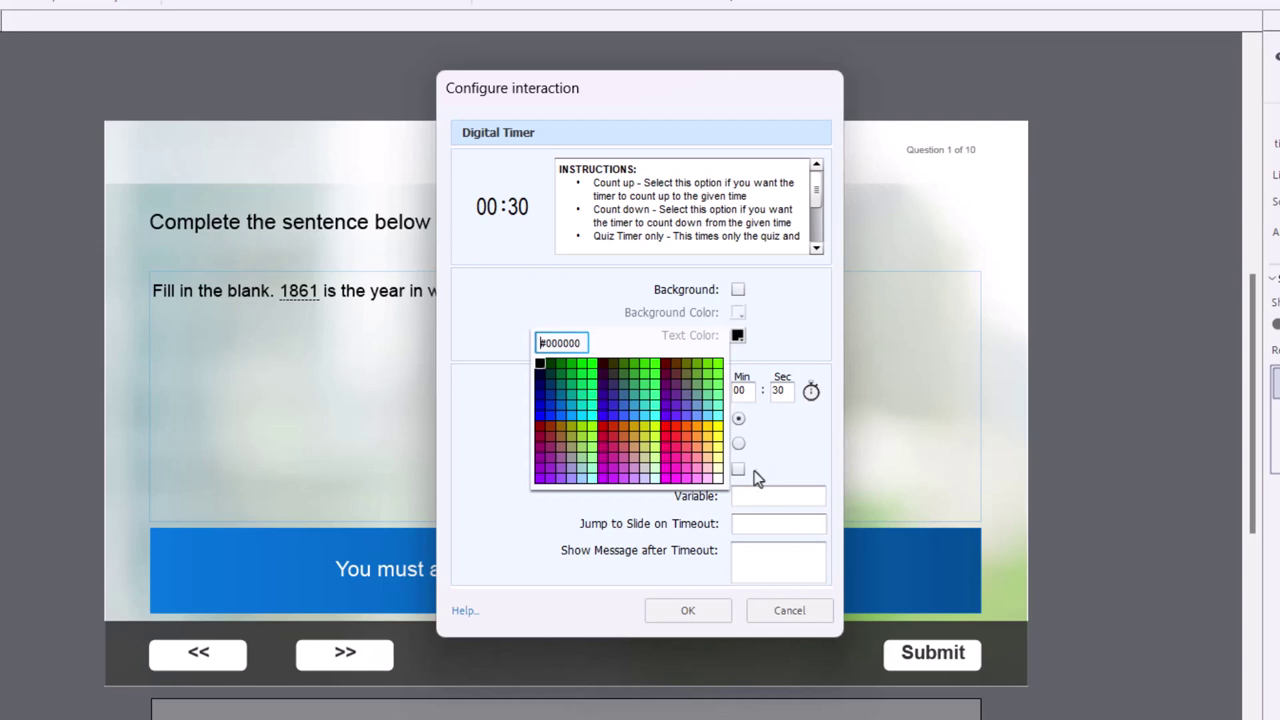
click(717, 480)
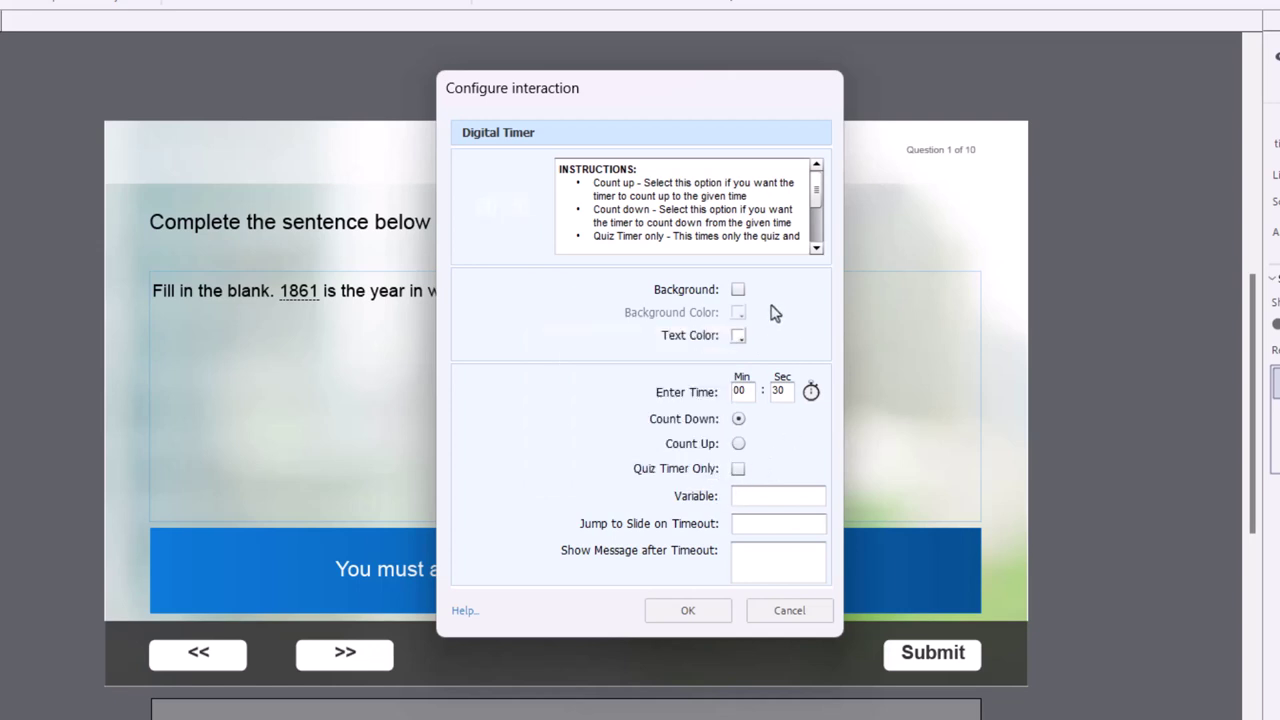
Step: Set the timer to count down from 01:30 and enable Quiz Timer Only, checking the instructions for the remaining options
double_click(742, 390)
text(1)
click(738, 419)
click(739, 470)
scroll(816, 247, down, 3)
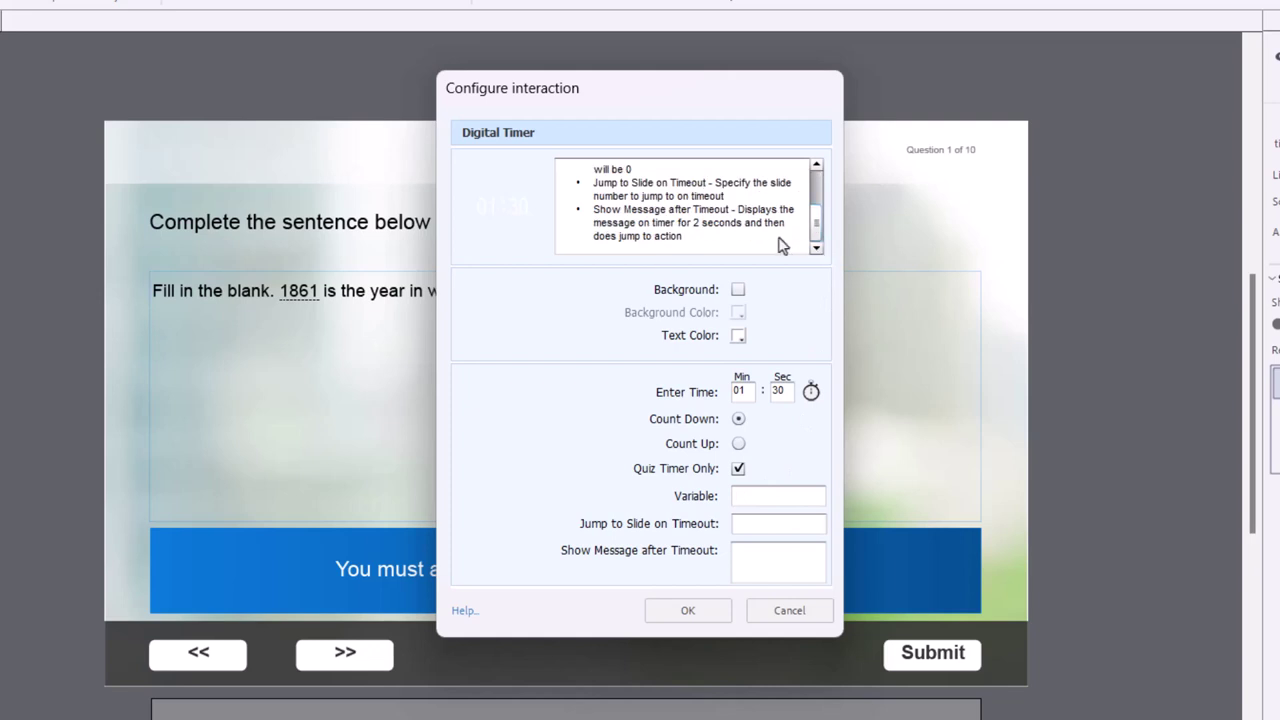
click(816, 164)
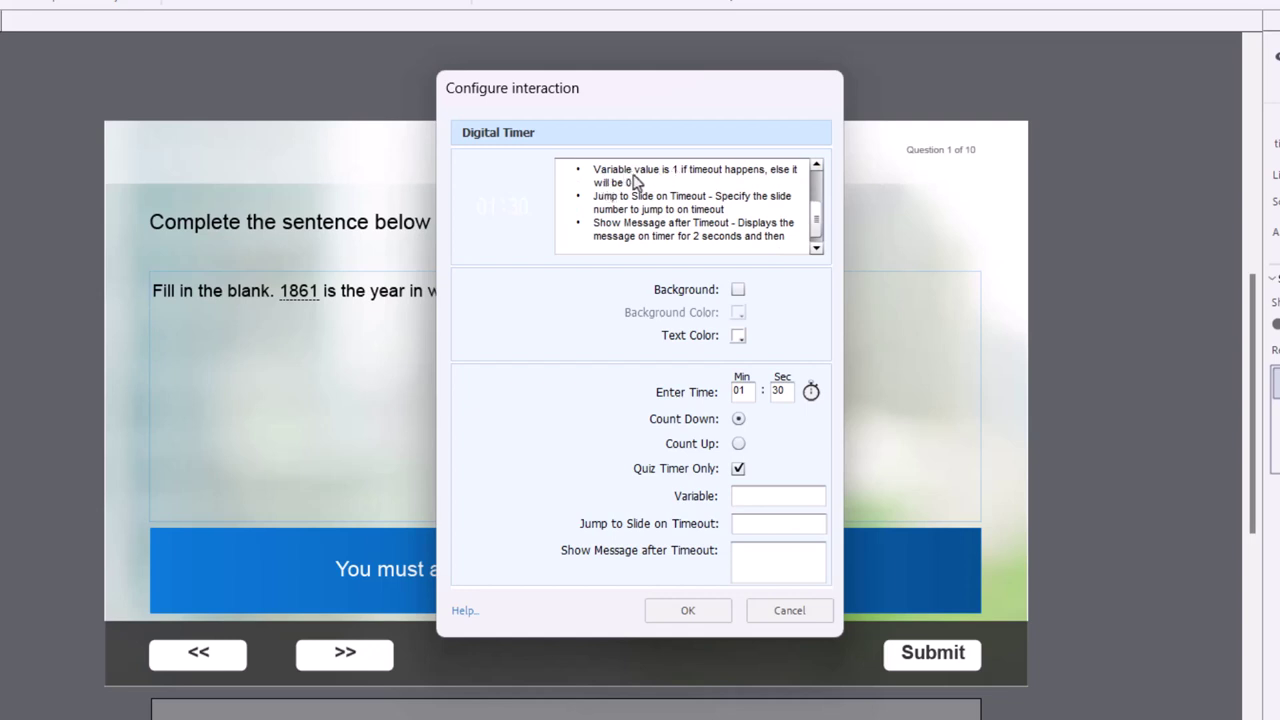
Step: Assign the timer variable _timer, a timeout jump to slide 12 and the timeout message "Times up", and accept the configuration
click(748, 496)
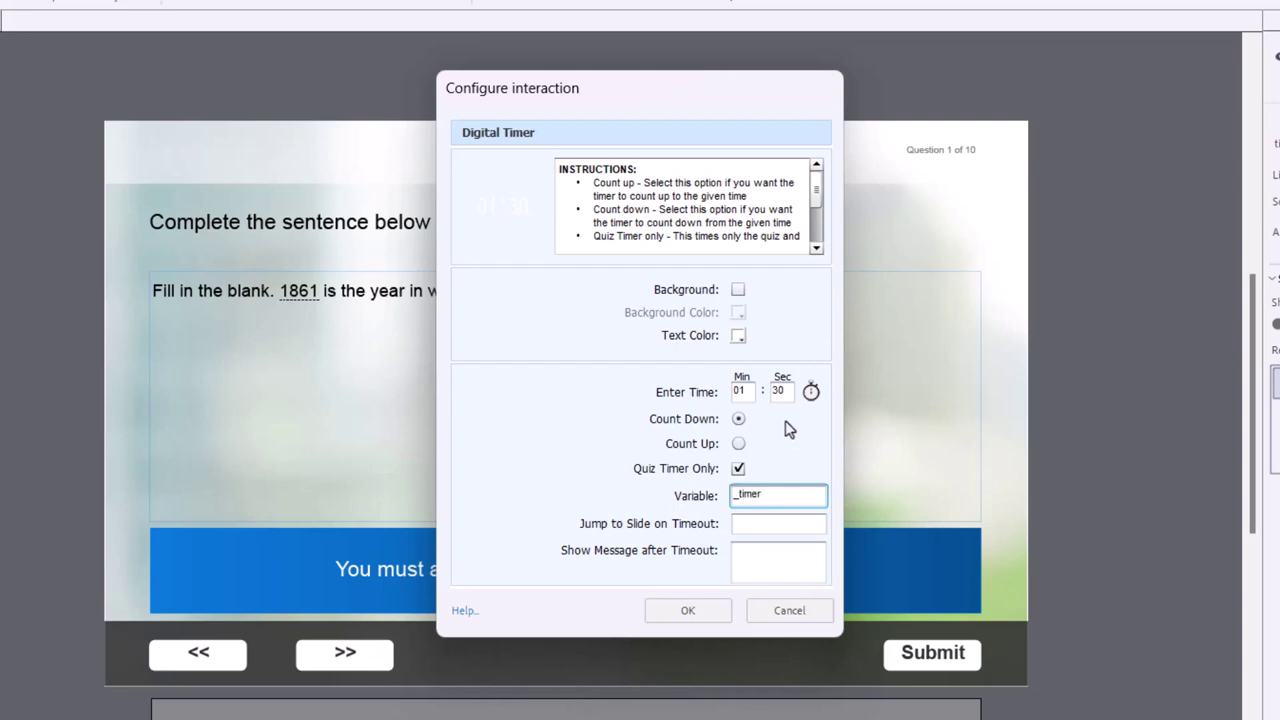
click(748, 524)
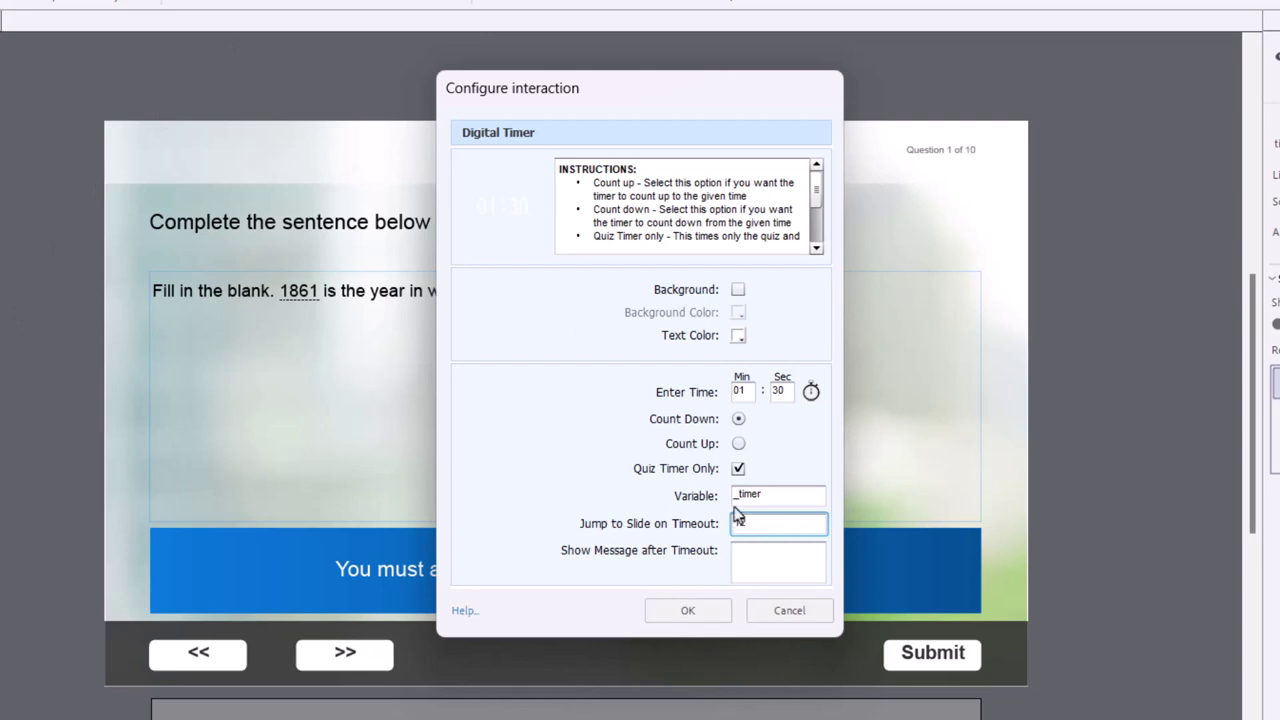
click(743, 552)
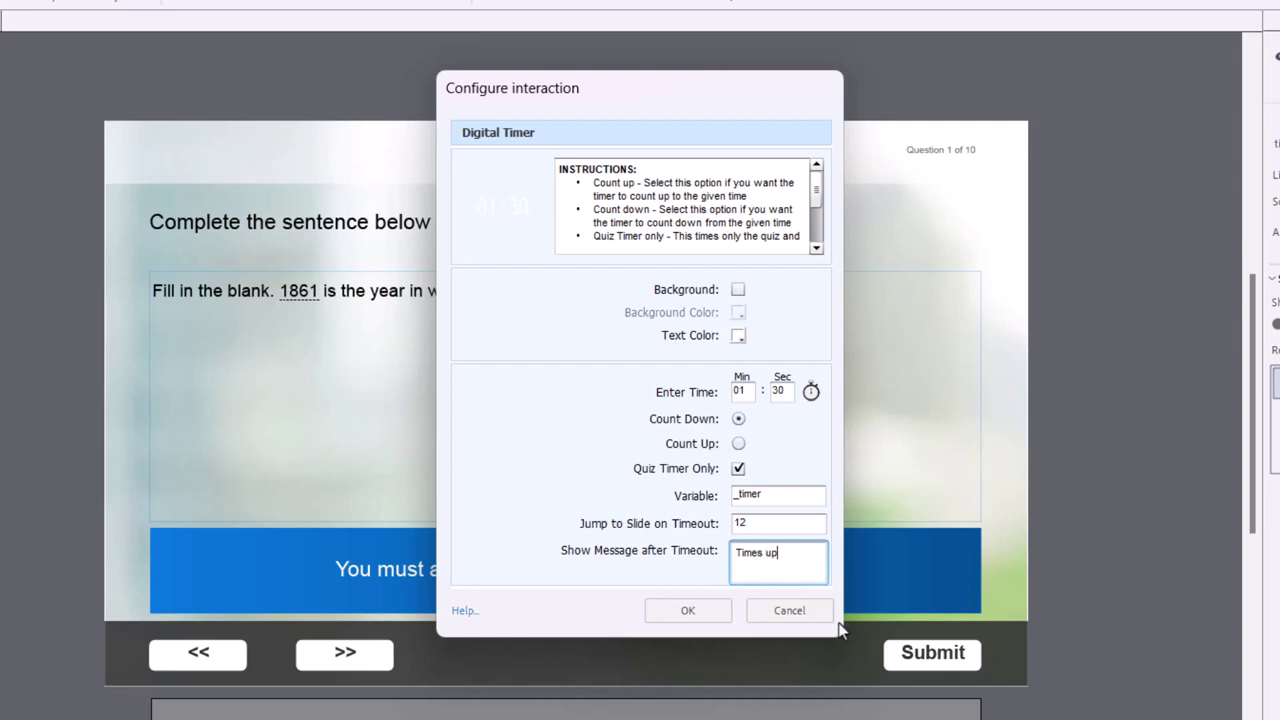
click(688, 610)
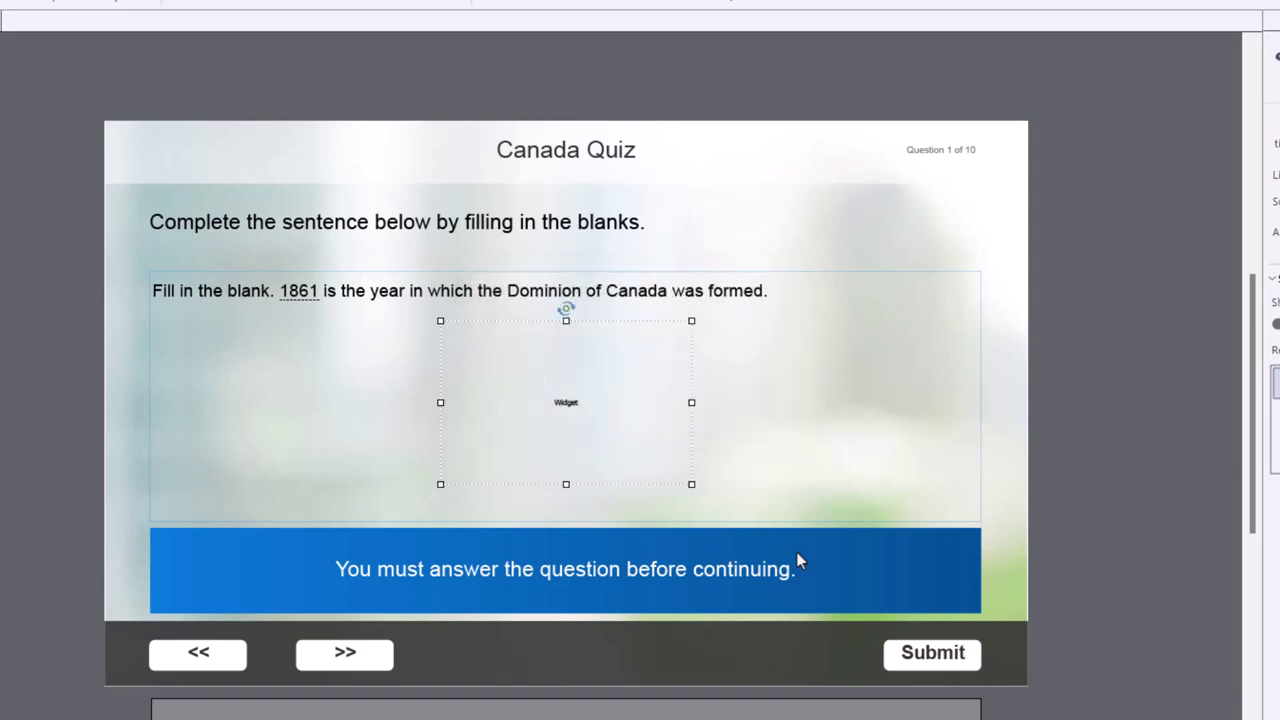
Step: Move the timer widget down into the slide's dark footer bar and shrink it to about 143 by 66
click(612, 507)
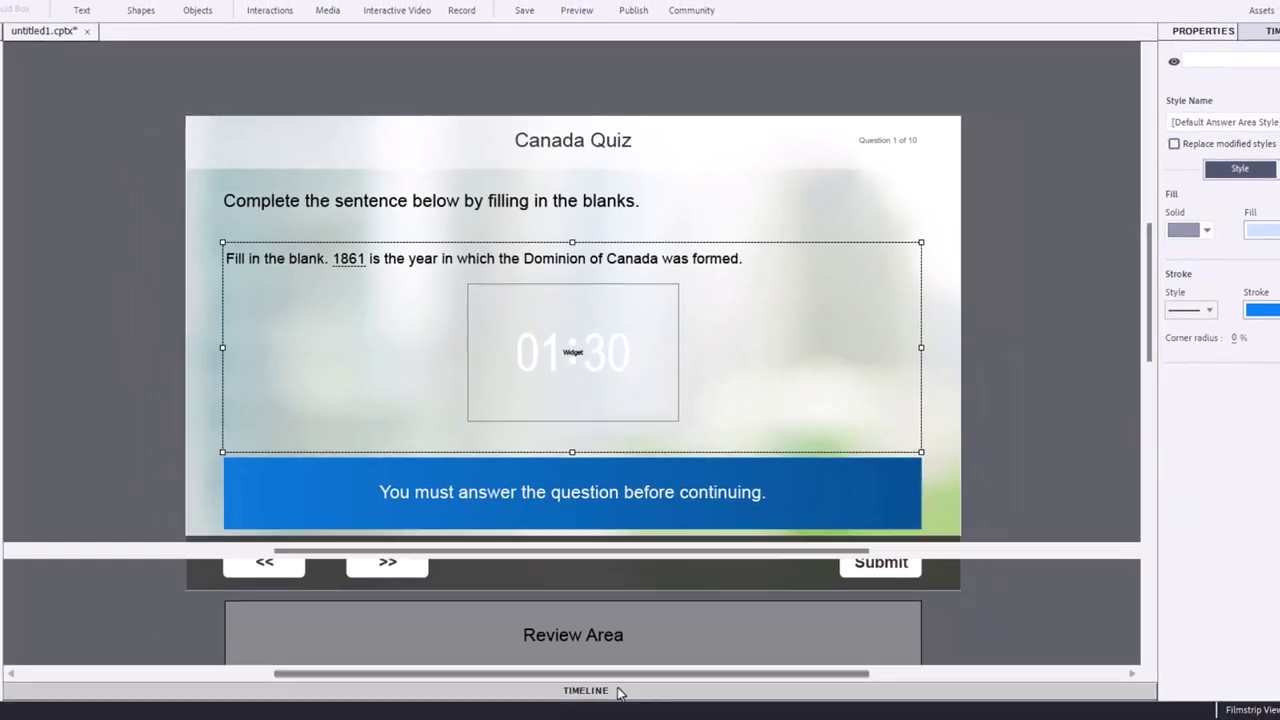
click(615, 692)
click(90, 600)
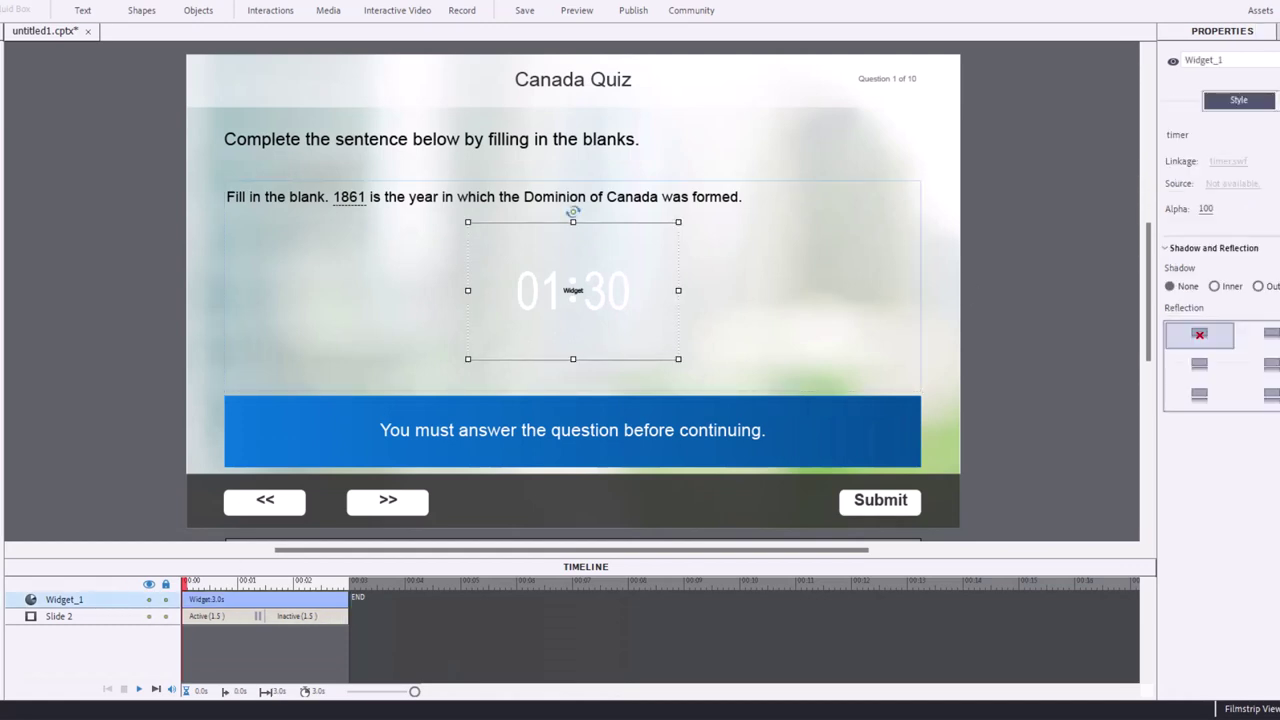
click(1278, 100)
drag(1198, 226, 1170, 167)
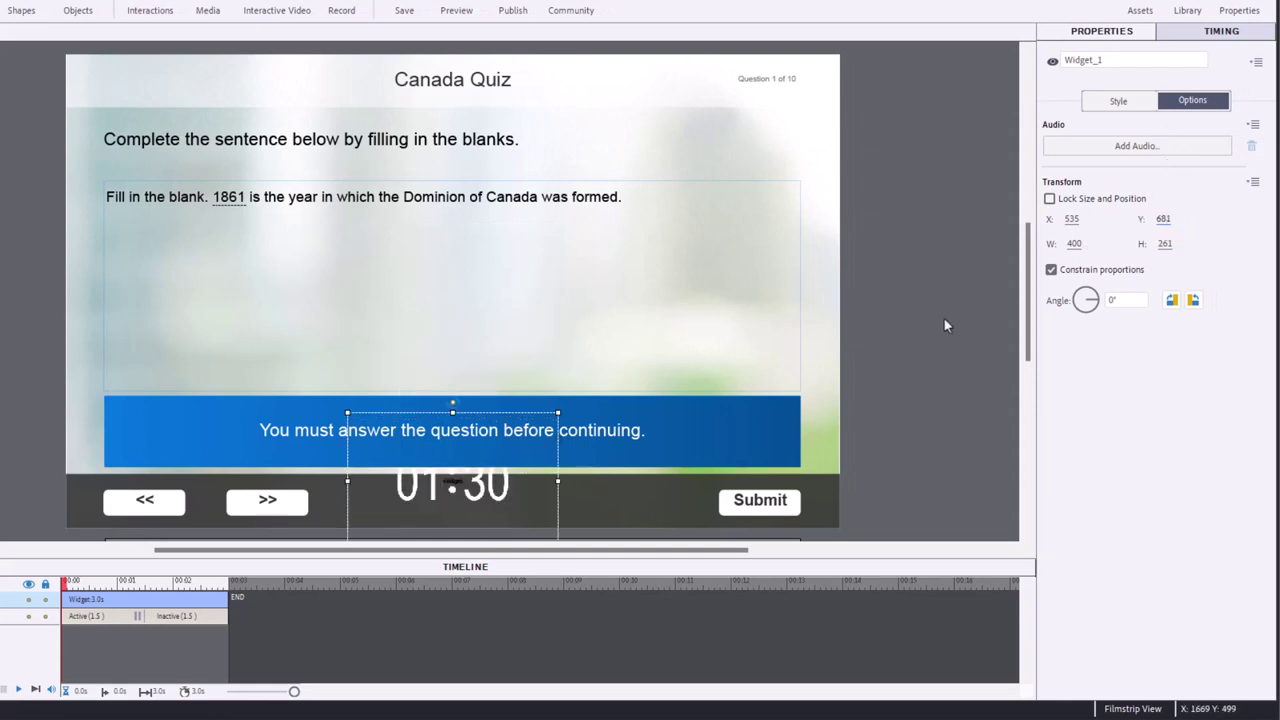
scroll(944, 318, down, 2)
mouse_move(1167, 220)
mouse_down()
mouse_move(1140, 204)
mouse_move(1163, 201)
mouse_up()
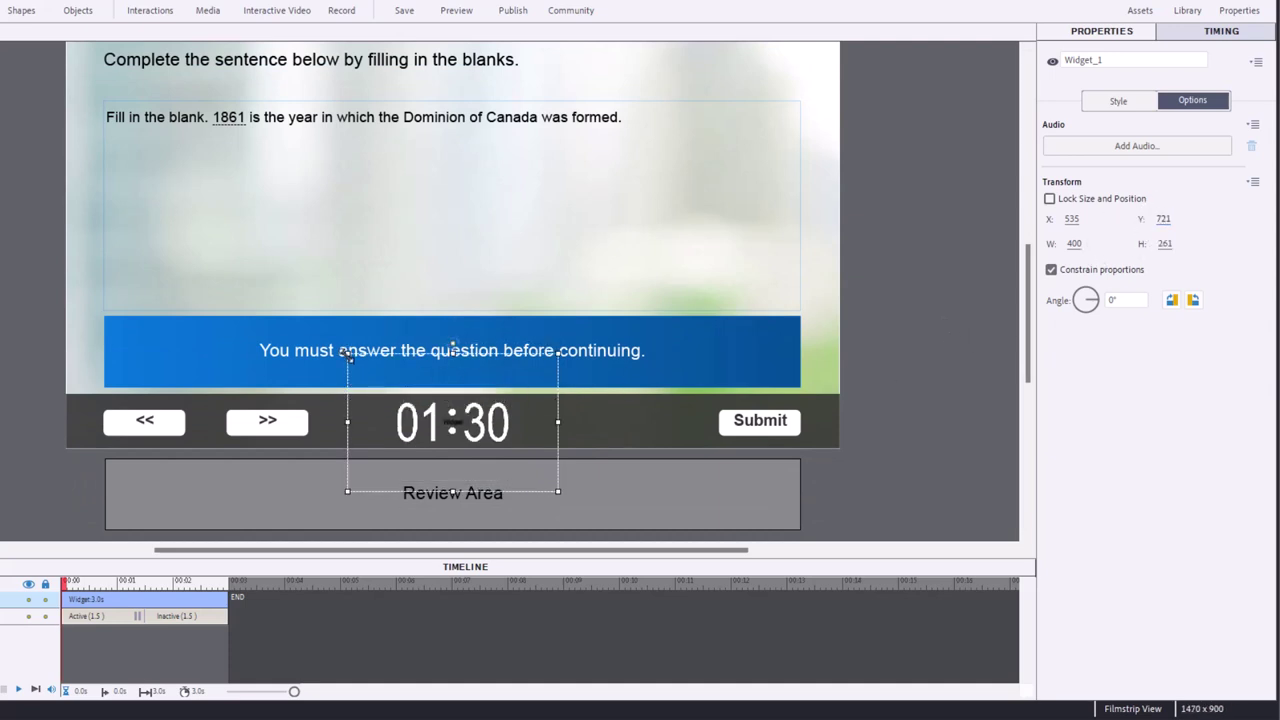
drag(348, 355, 493, 404)
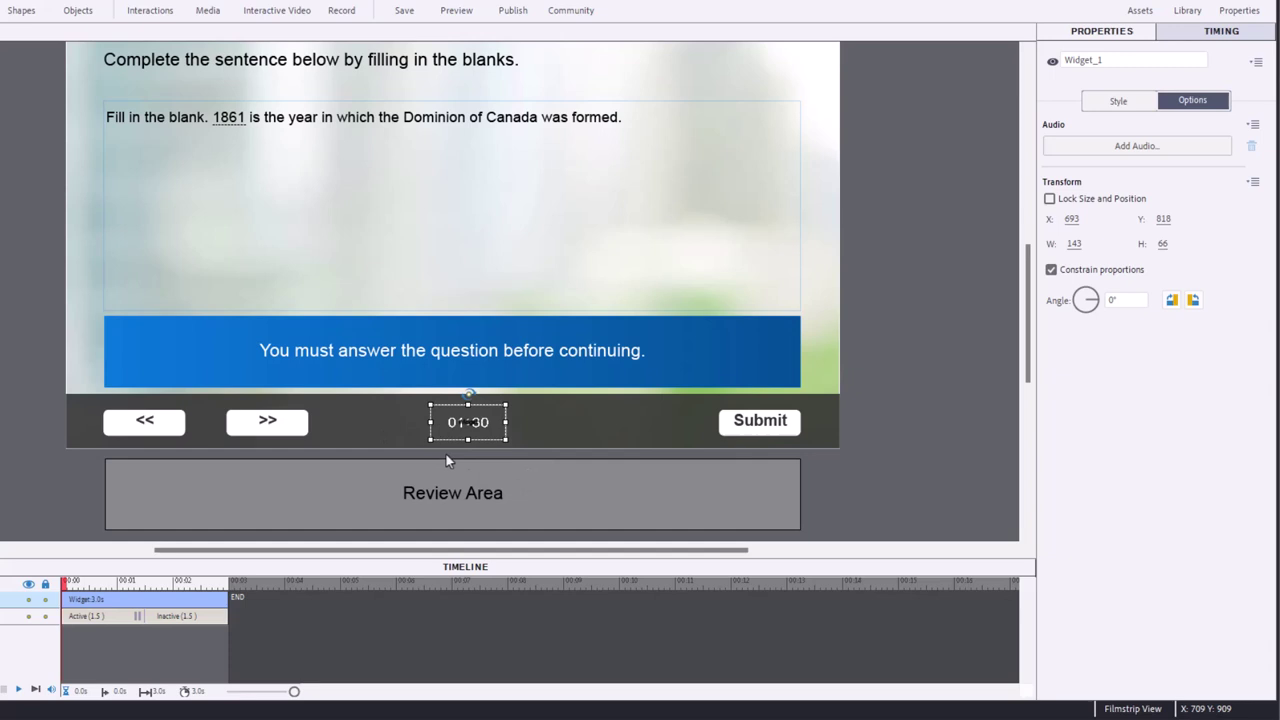
Step: Center the timer widget horizontally on the slide
right_click(485, 436)
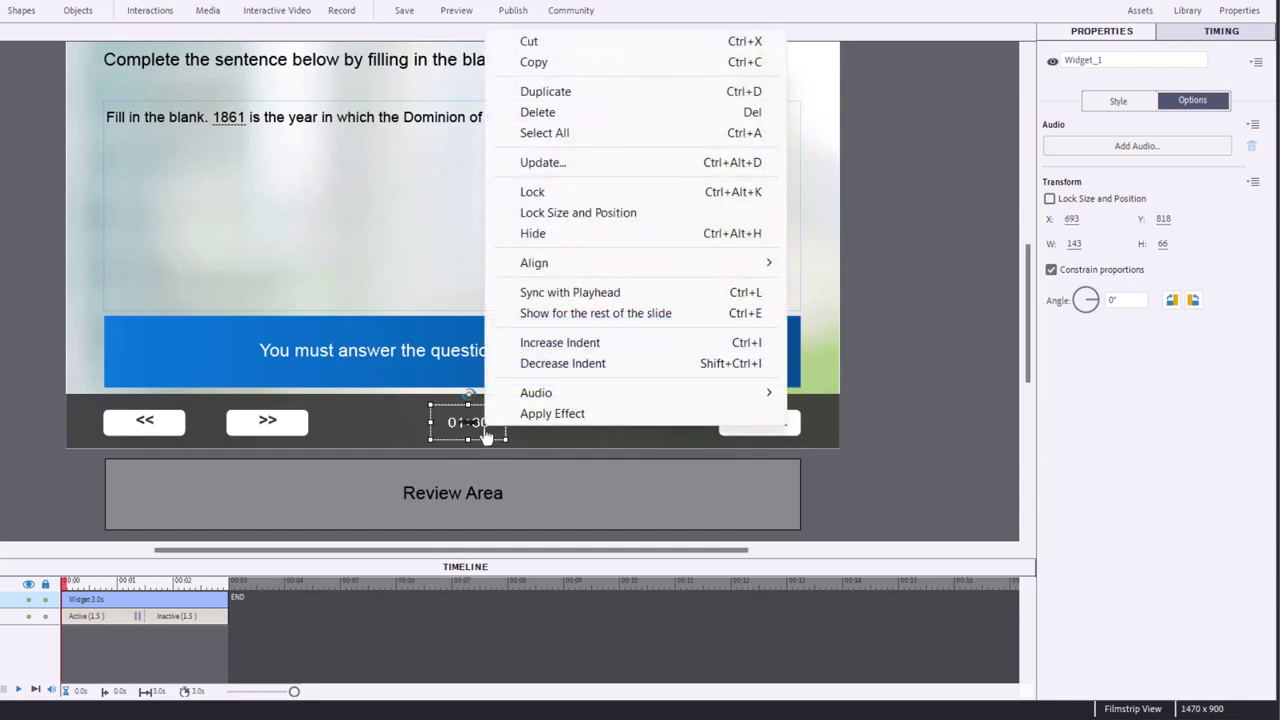
mouse_move(604, 268)
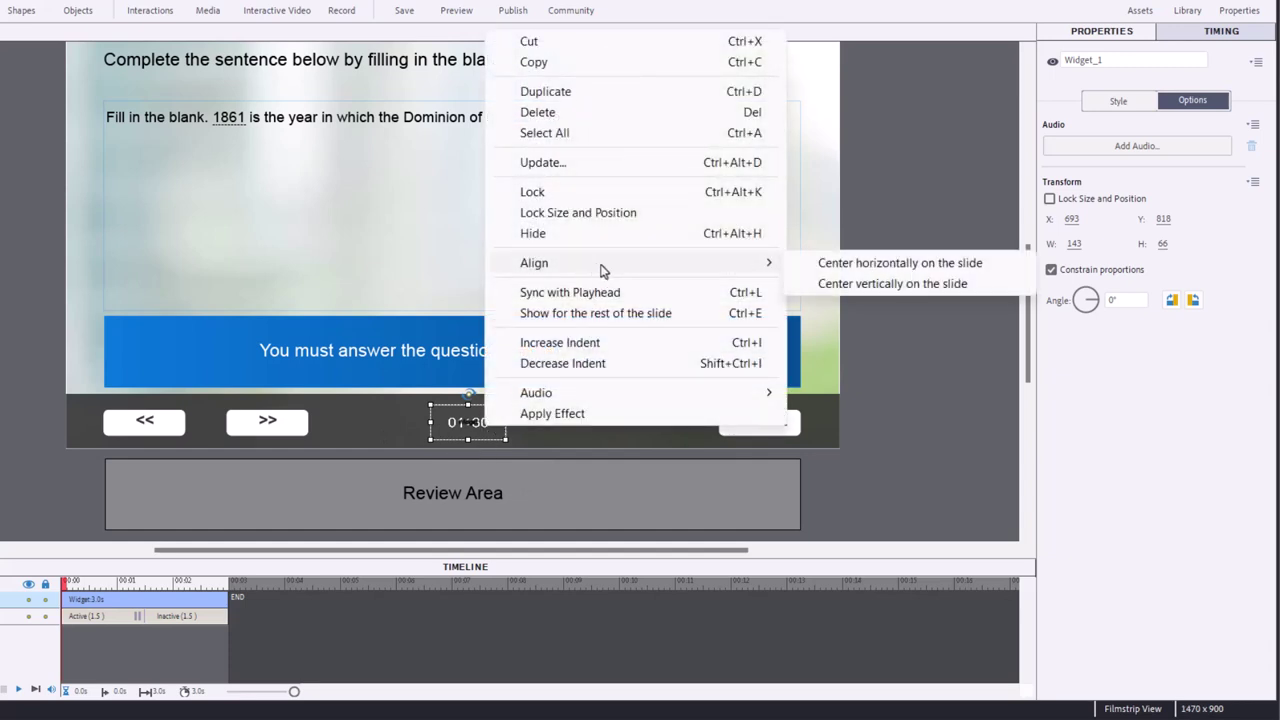
click(880, 263)
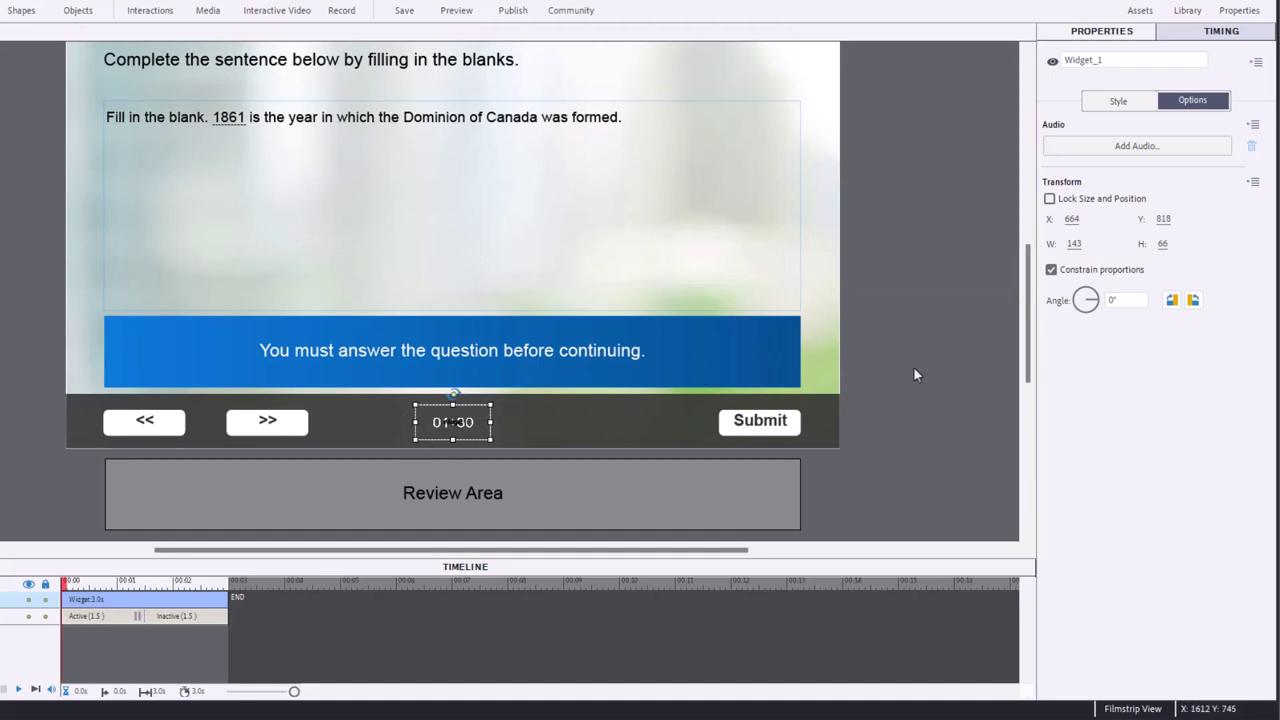
Step: Display the timer widget for the rest of the project and enable Synchronize with Project
click(1222, 32)
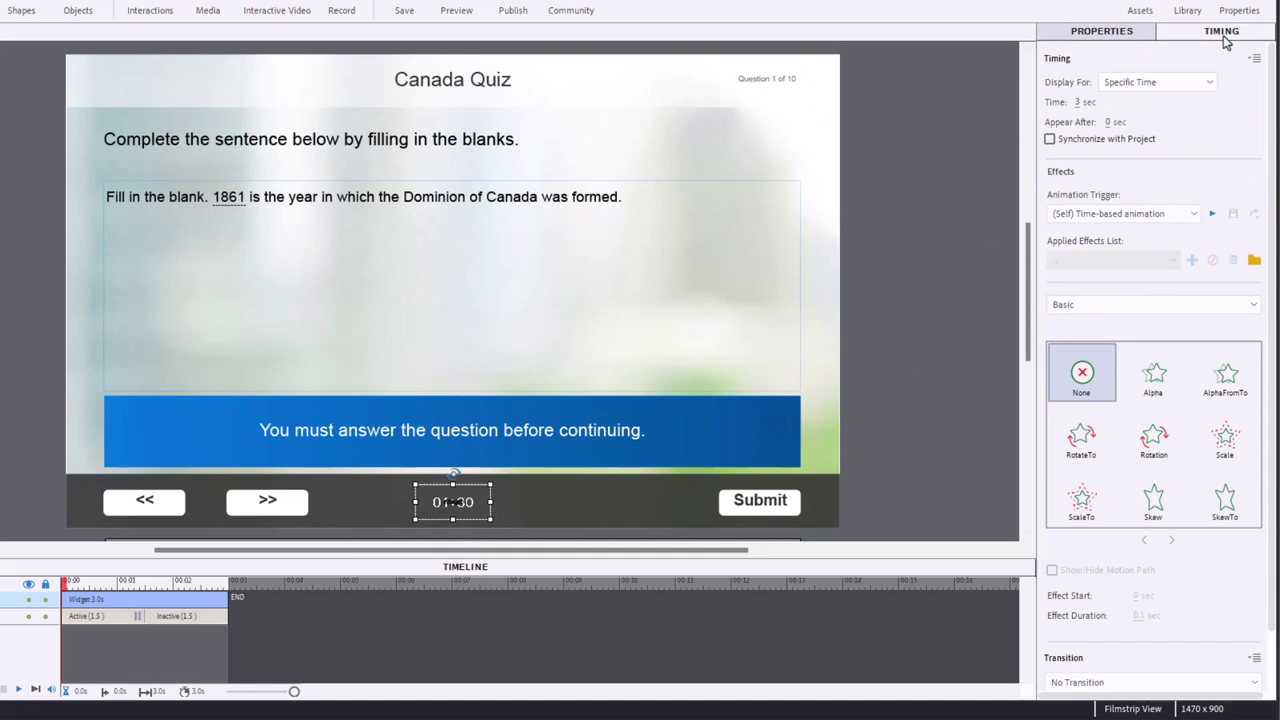
click(1160, 86)
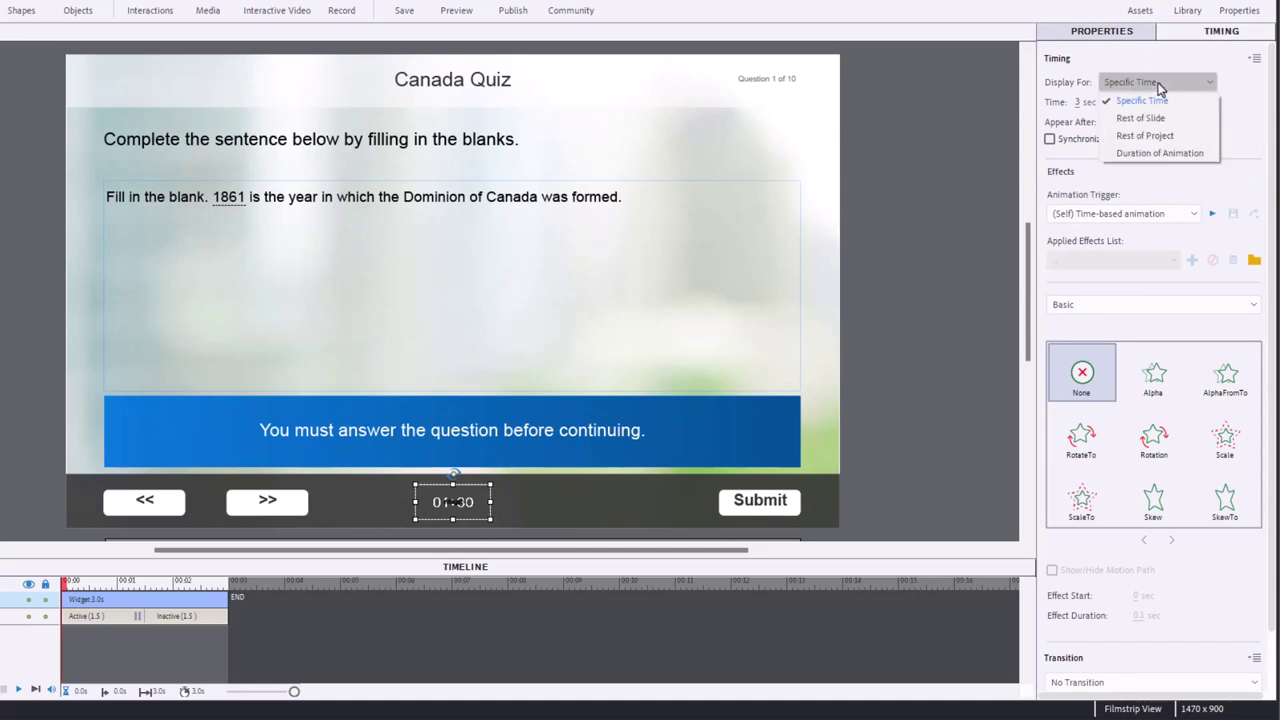
click(1160, 135)
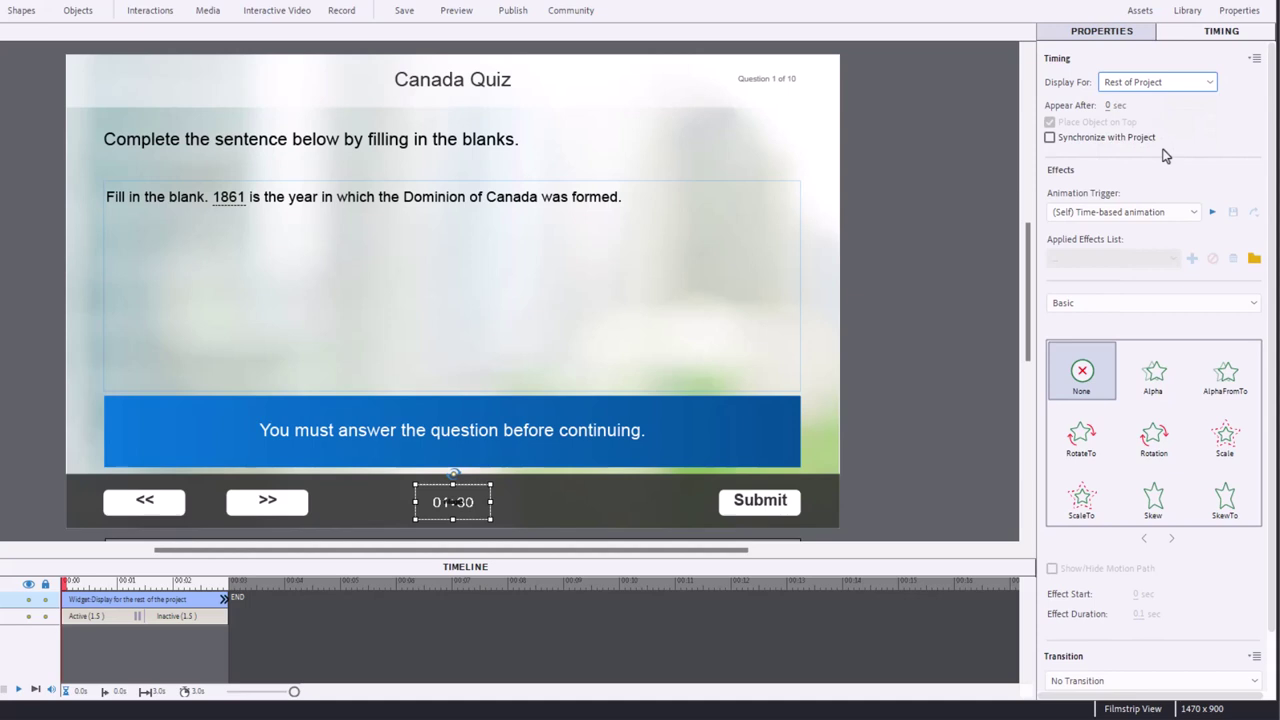
click(1052, 139)
Step: On the Quiz Results slide, reposition Continue to the right of the timer and Review Quiz to its left
key(End)
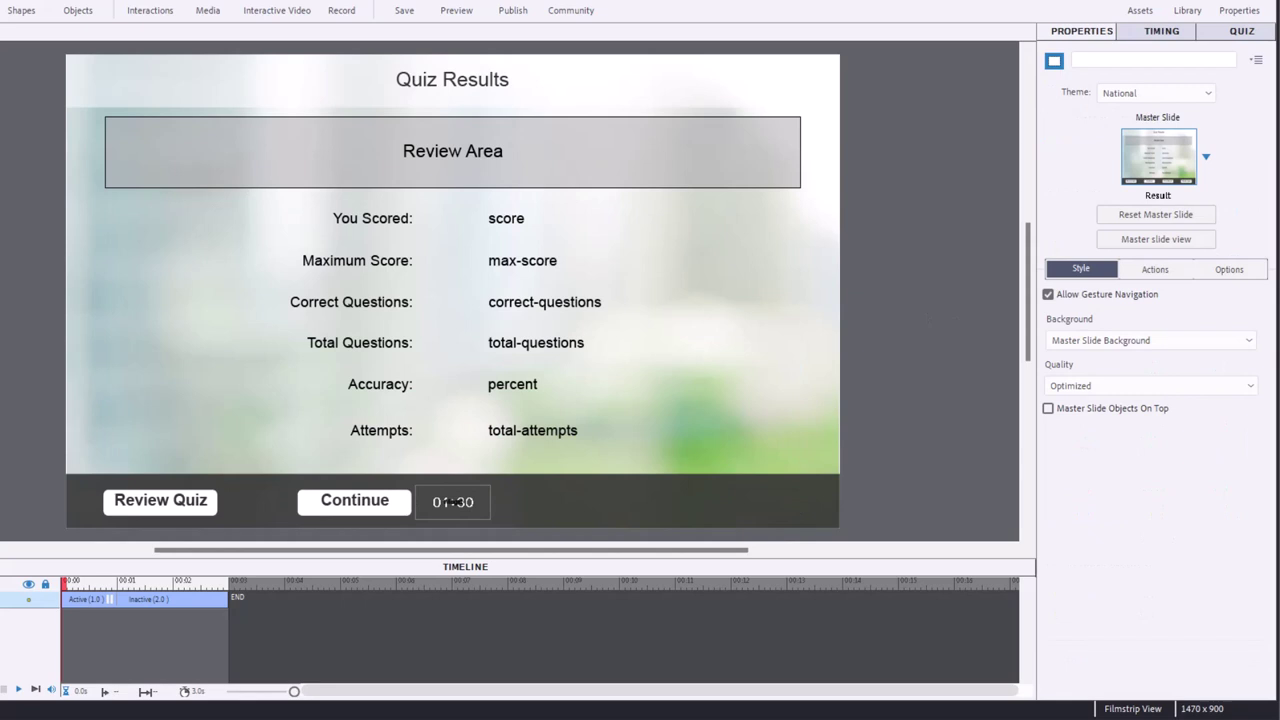
click(343, 508)
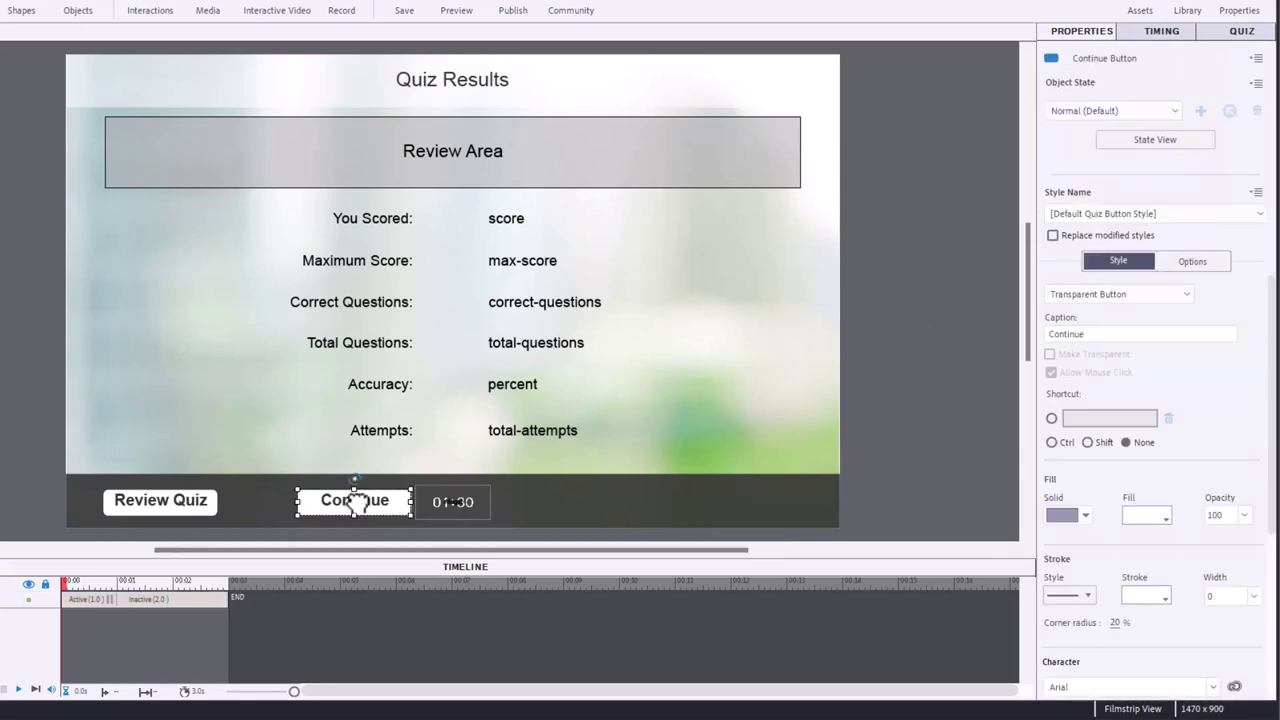
drag(355, 505, 560, 501)
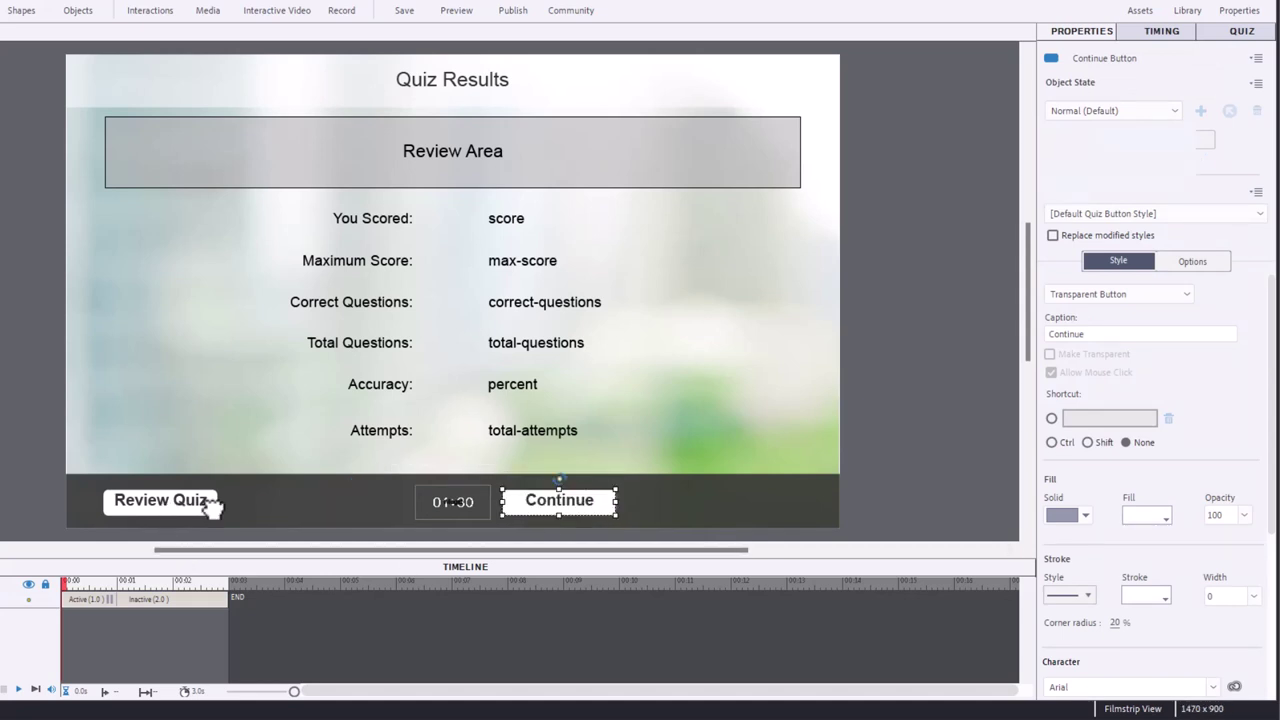
drag(212, 507, 356, 508)
click(922, 390)
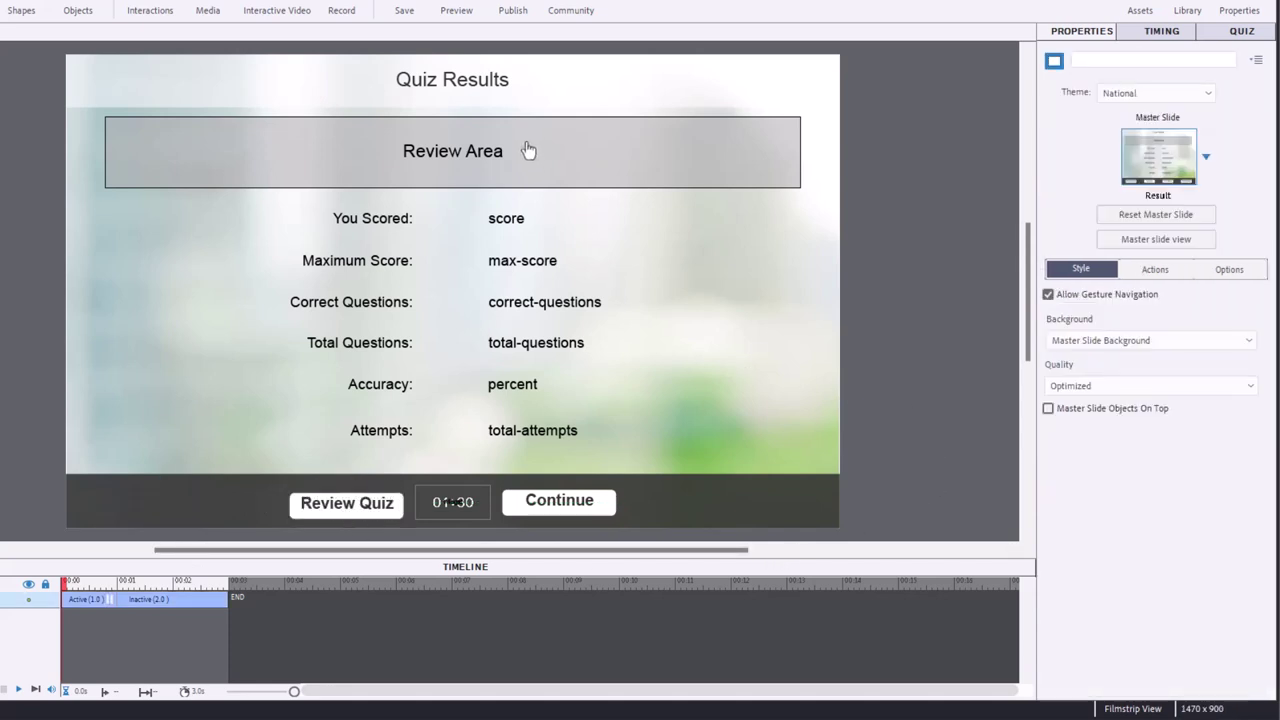
Step: Preview the project as HTML5 in the browser, then fill in the Dominion of Canada year and submit the first two quiz questions
click(456, 10)
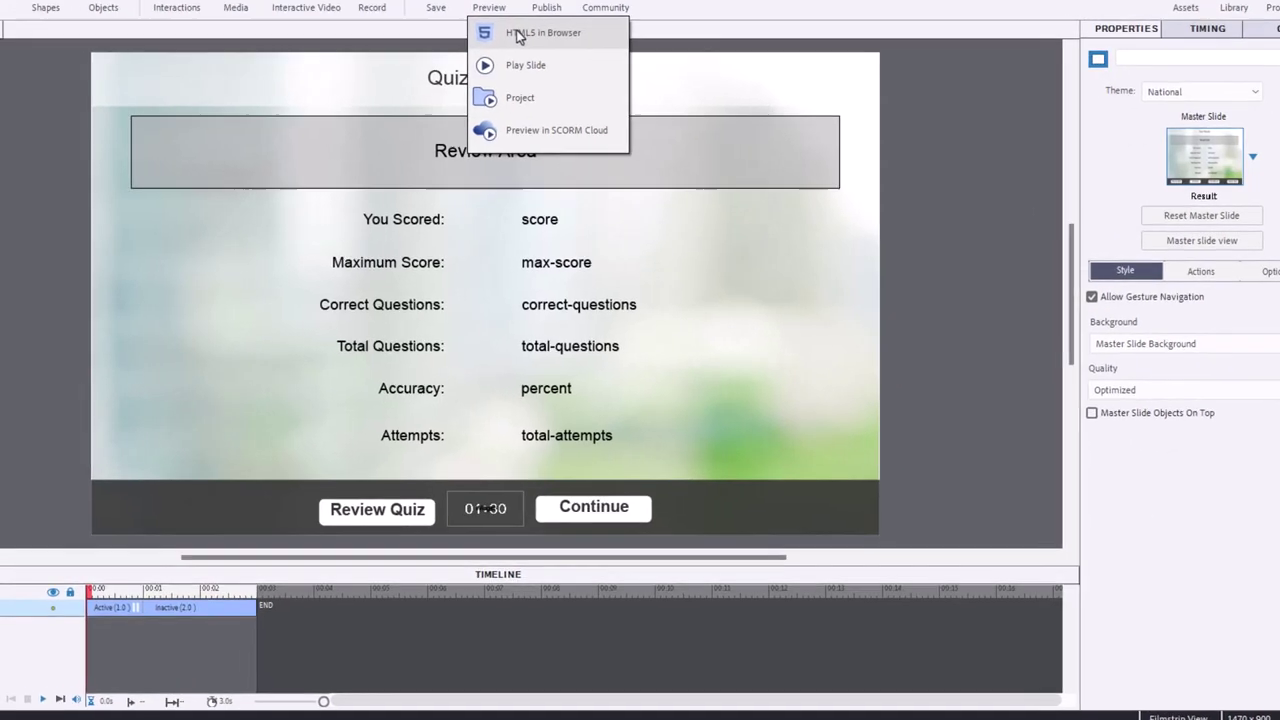
click(510, 35)
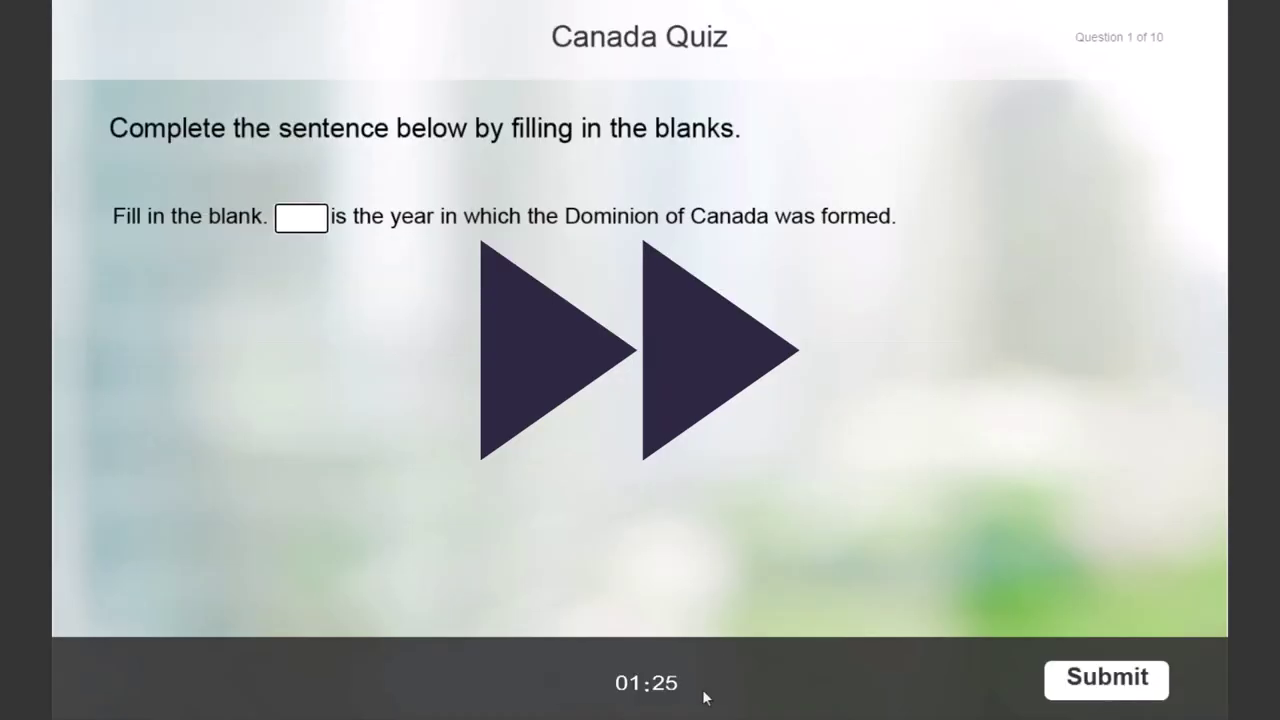
text(1861)
key(Return)
click(120, 209)
click(1107, 677)
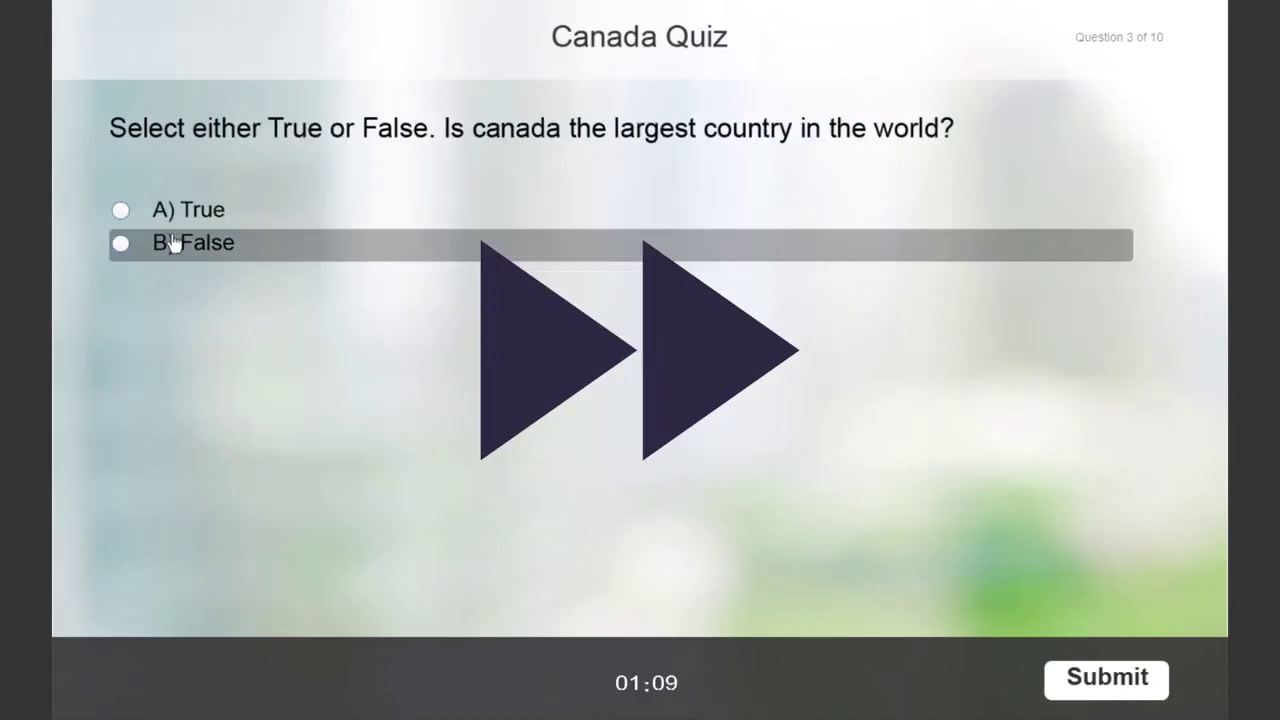
Step: Answer False to whether Canada is the world's largest country, and choose and submit option D for question 4
click(172, 243)
click(1107, 677)
click(120, 309)
click(1107, 677)
Step: Submit Ottawa for the capital city blank, Toronto for question 6, and Justin Trudeau as the 23rd prime minister
click(310, 216)
text(Ottawa)
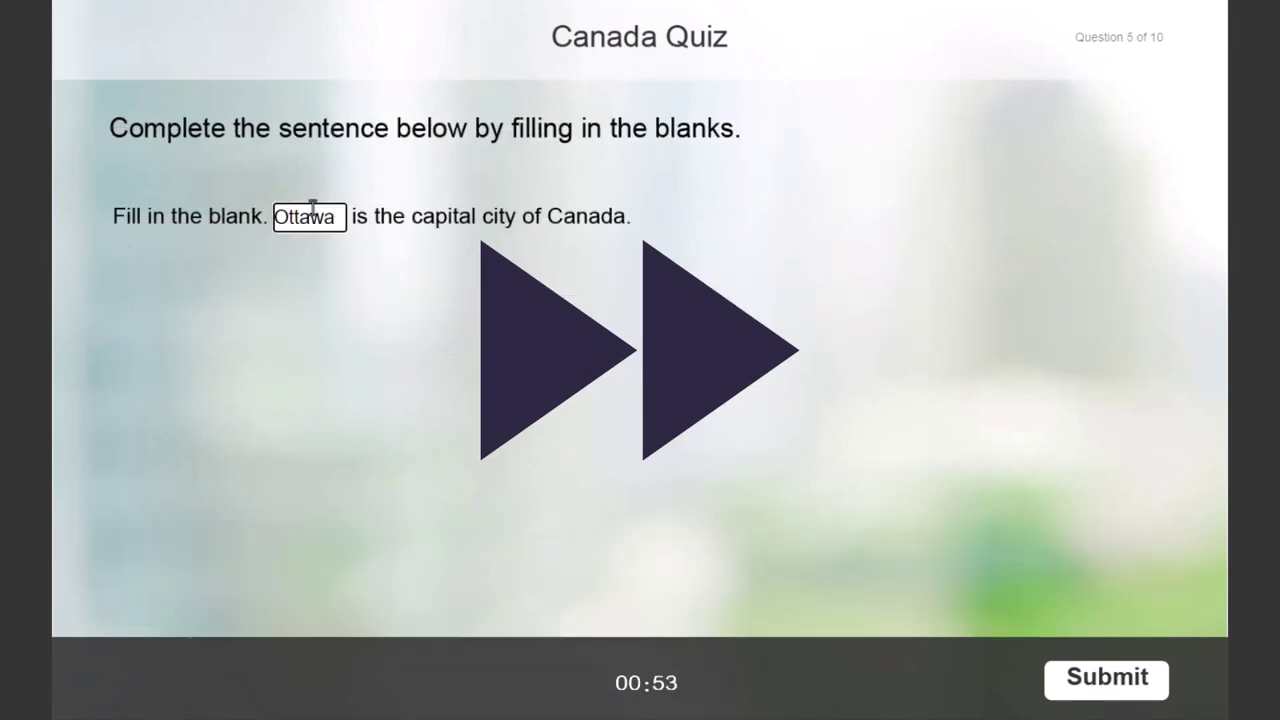
key(Return)
click(309, 216)
text(Toronto)
click(1107, 677)
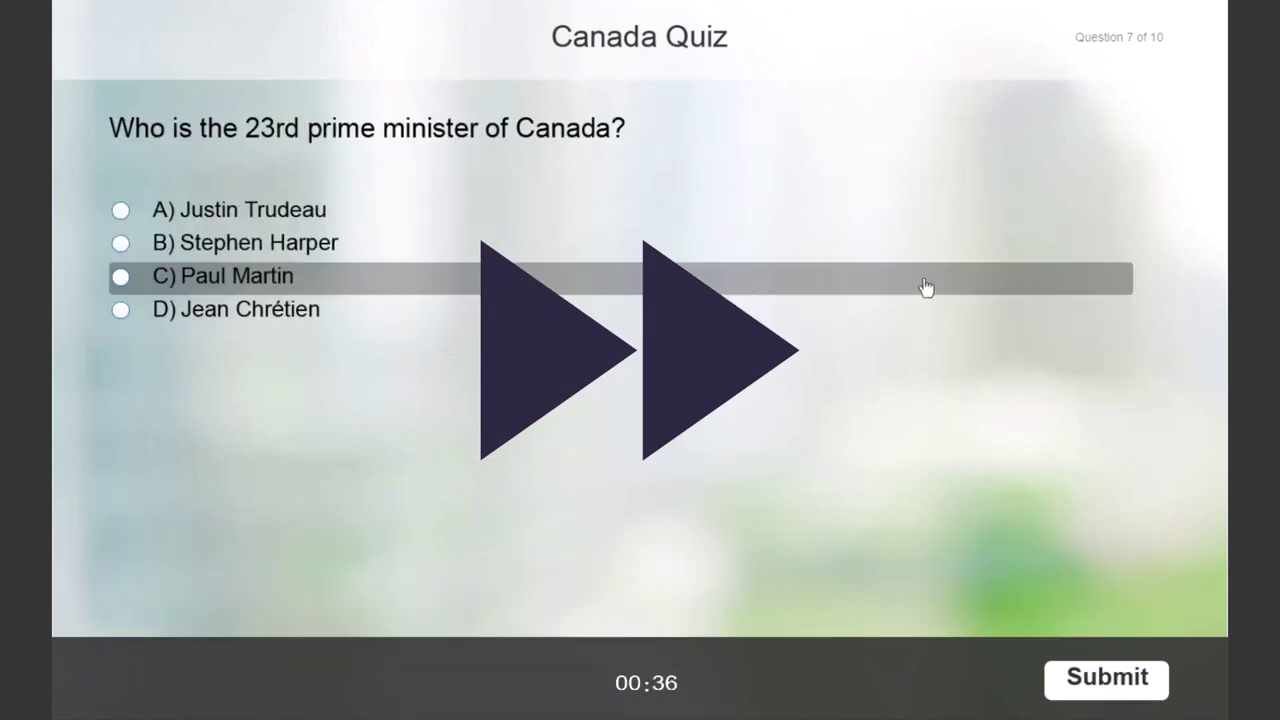
click(297, 214)
click(1107, 677)
Step: Match Liberal to A, Conservative to B, New Democratic to C and Bloc Québécois to D, and submit the answer
click(188, 250)
click(188, 275)
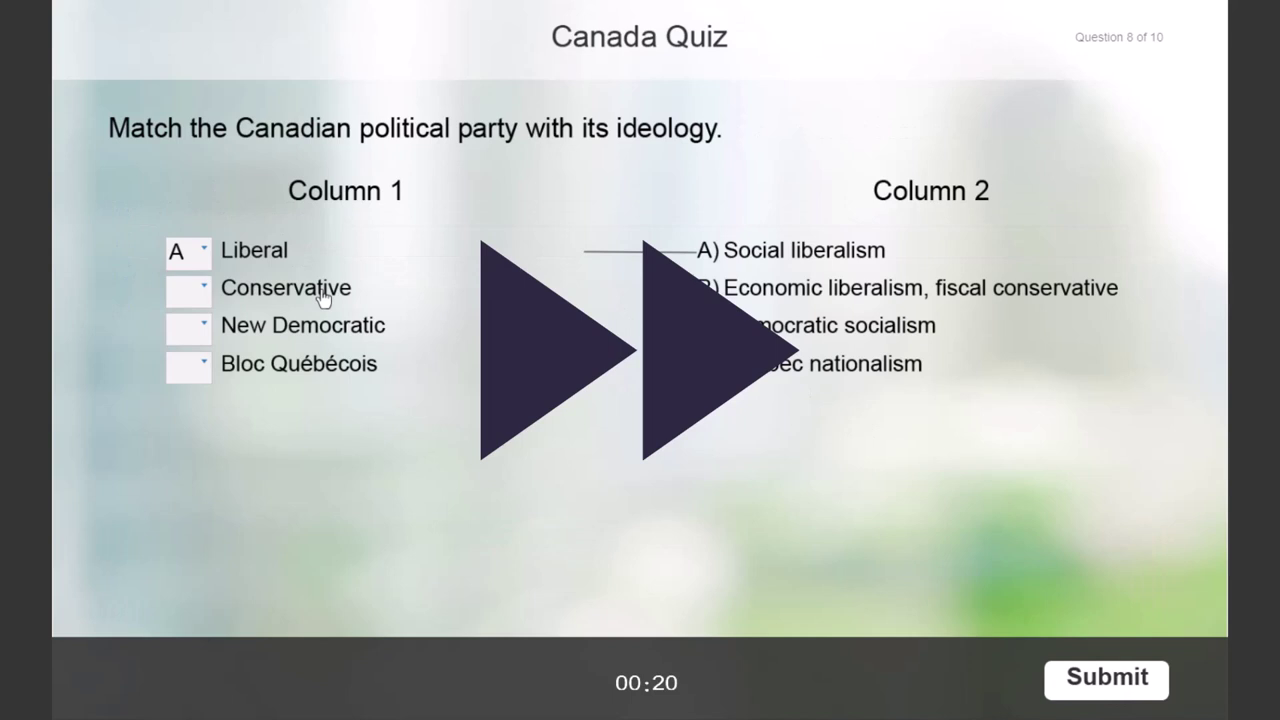
click(188, 287)
click(188, 337)
click(188, 325)
click(188, 400)
click(188, 363)
click(188, 463)
click(1107, 677)
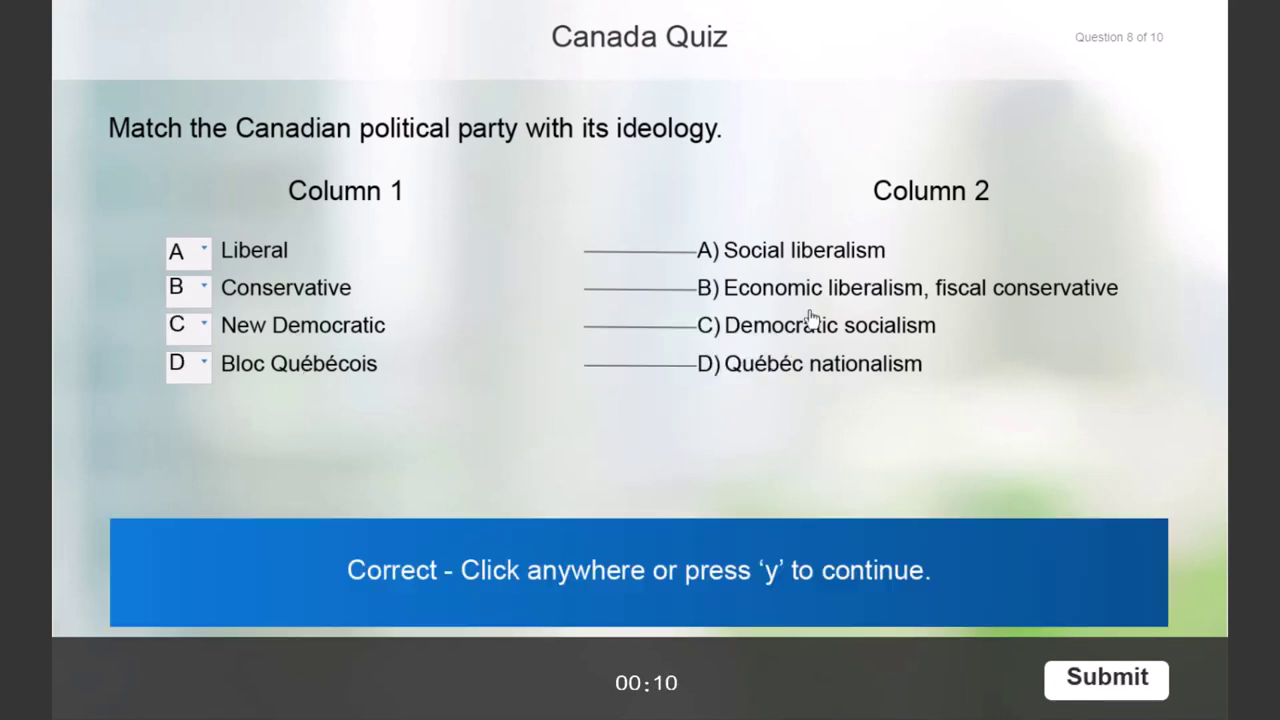
Step: Continue to question 9, choose King Charles III as head of state, and submit once the countdown has expired to test the timeout
click(772, 421)
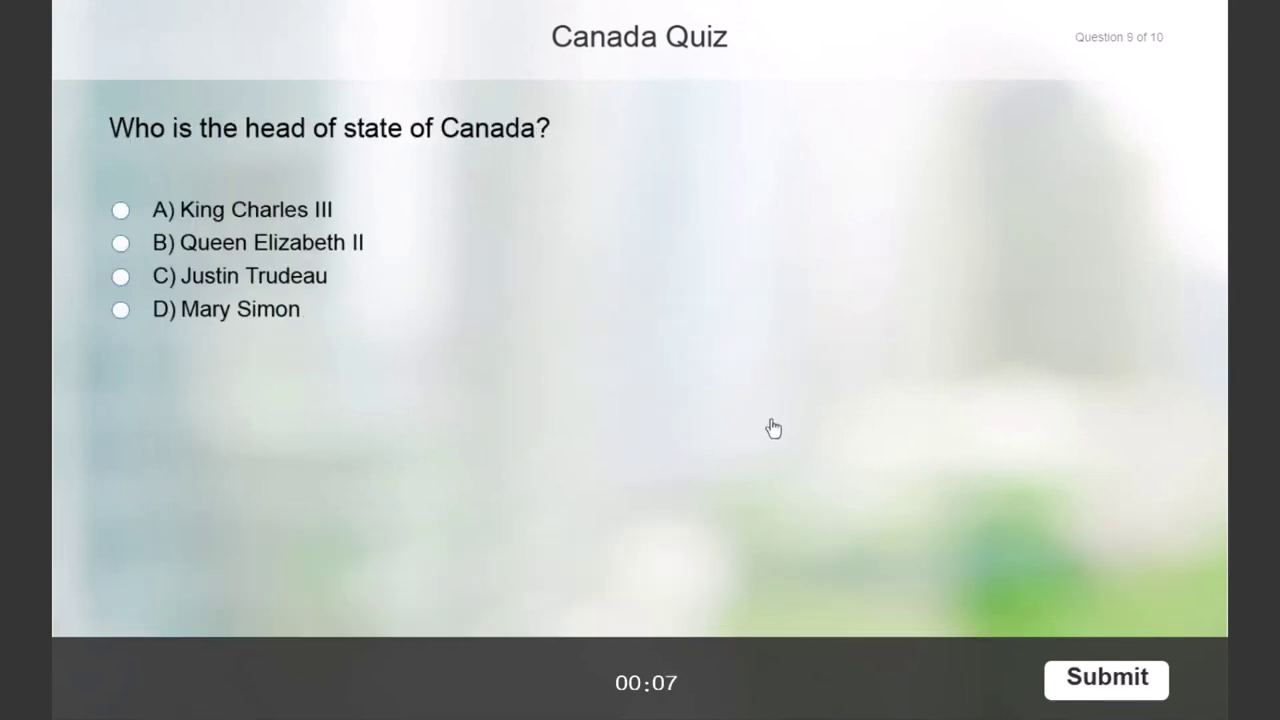
click(263, 211)
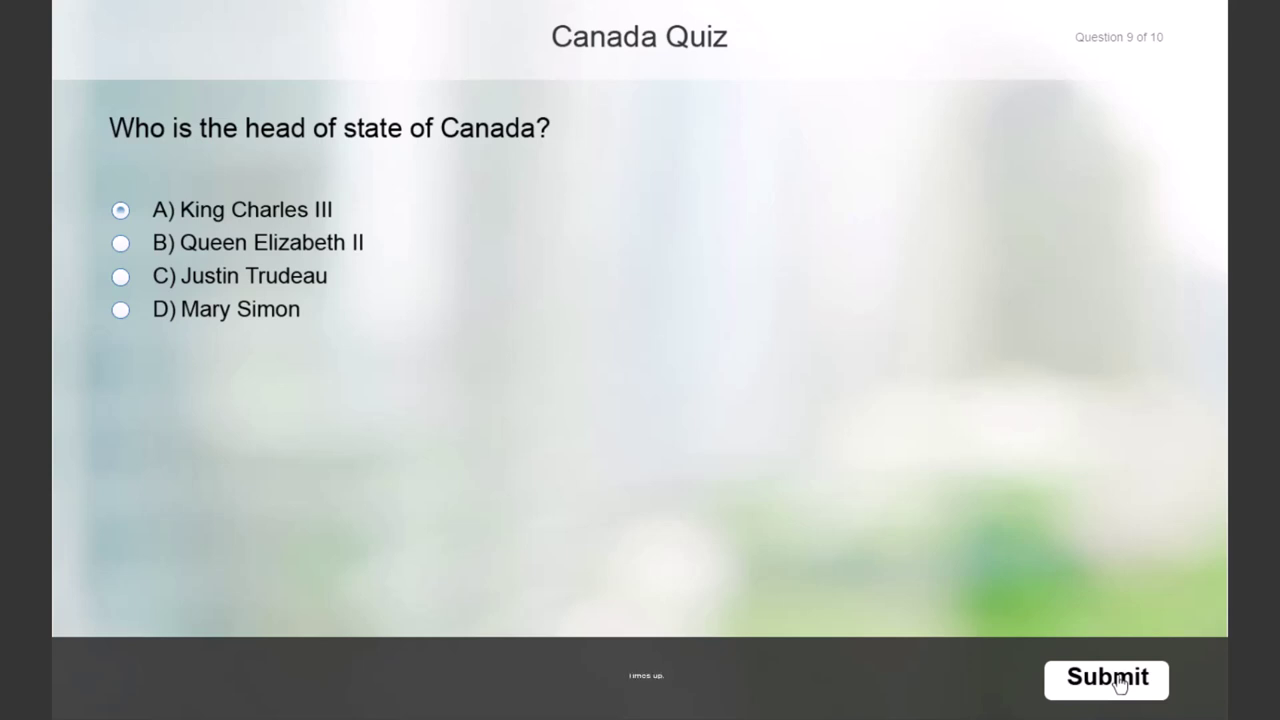
click(1107, 679)
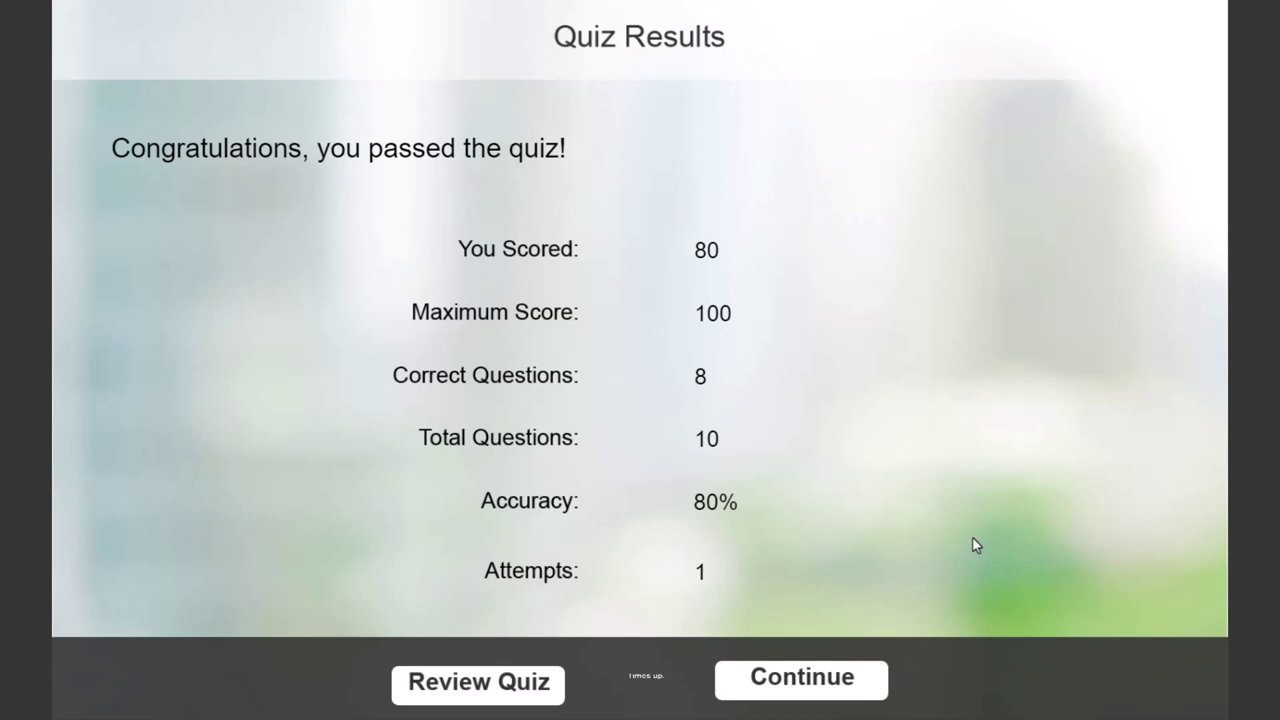